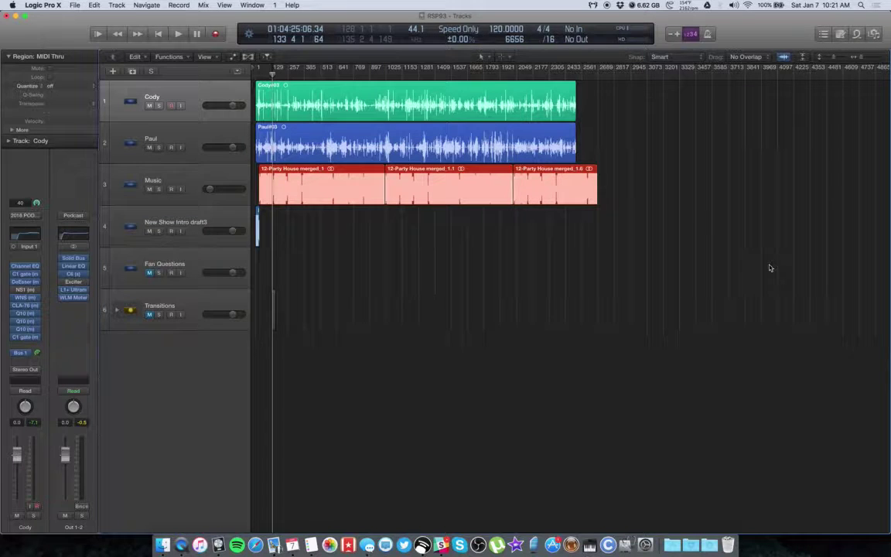
{"action": "left_click_drag", "start_coordinate": [657, 185], "coordinate": [318, 186]}
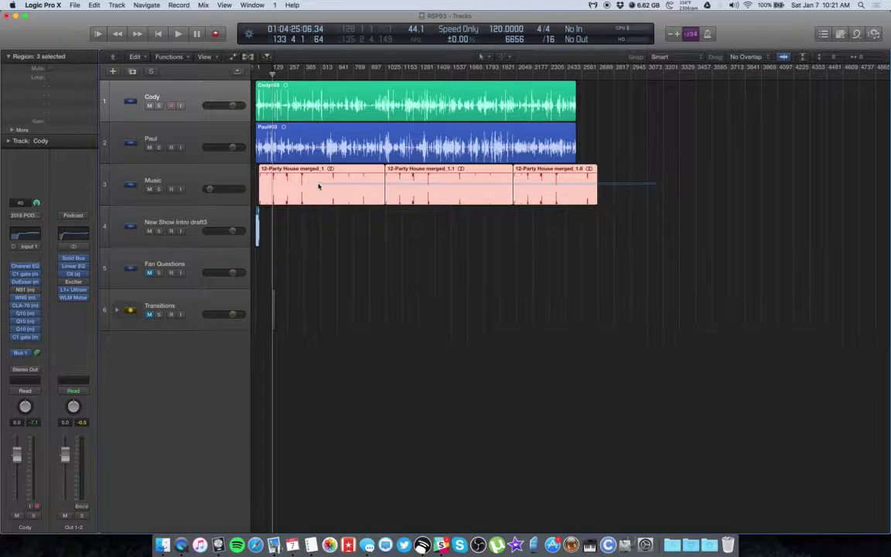
{"action": "left_click_drag", "start_coordinate": [323, 234], "coordinate": [232, 223]}
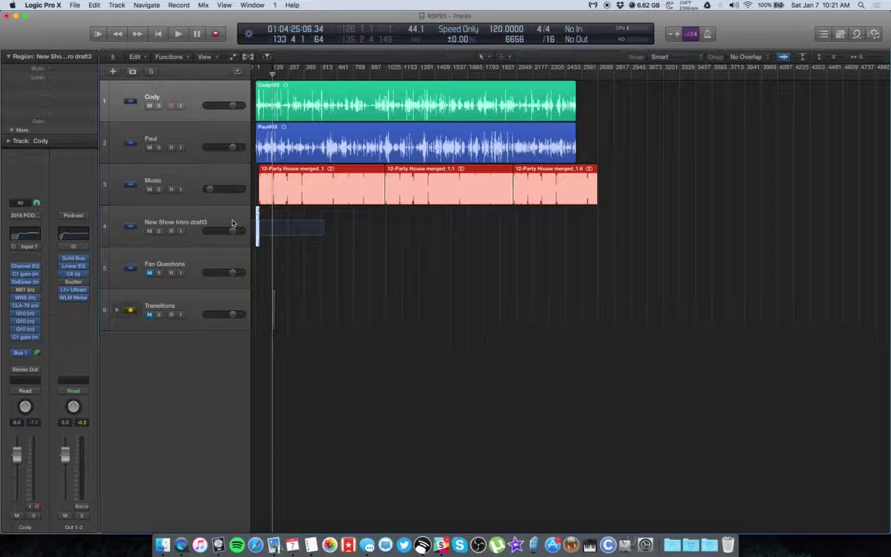
{"action": "left_click", "coordinate": [327, 254]}
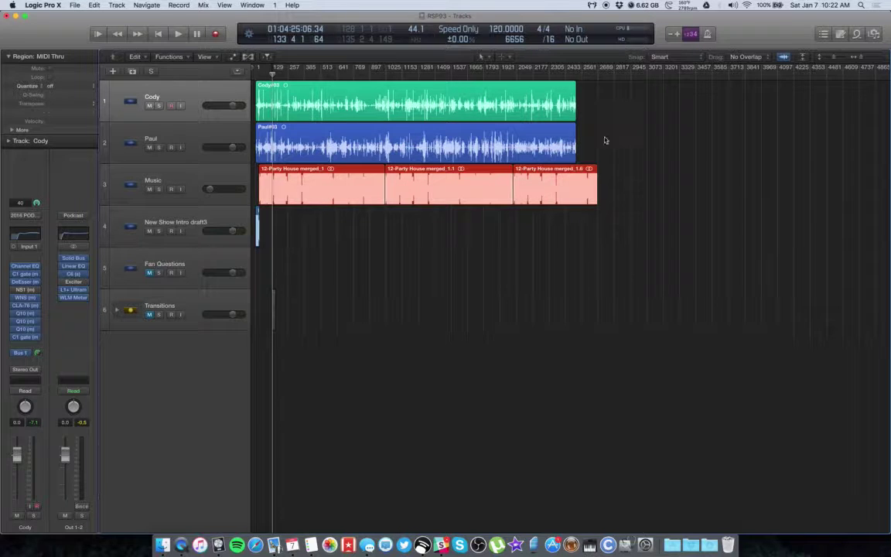
{"action": "left_click_drag", "start_coordinate": [606, 140], "coordinate": [573, 79]}
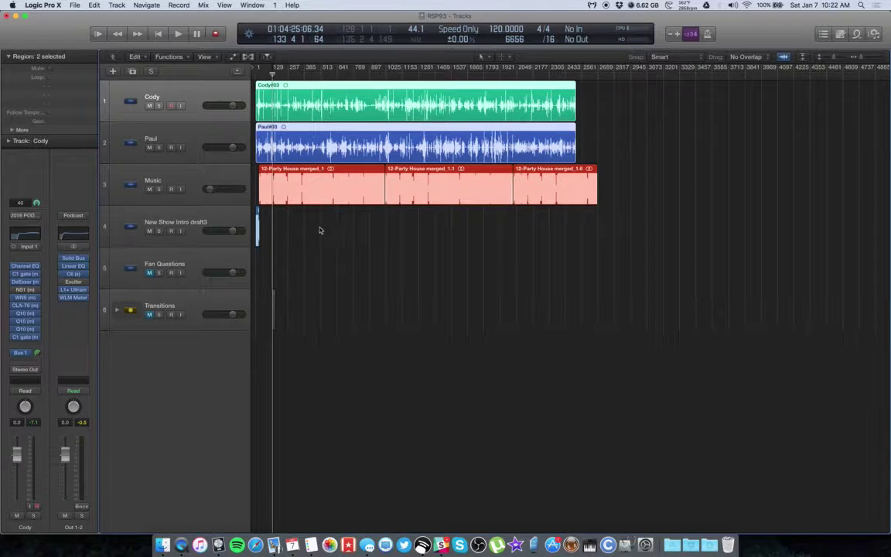
{"action": "left_click", "coordinate": [304, 228]}
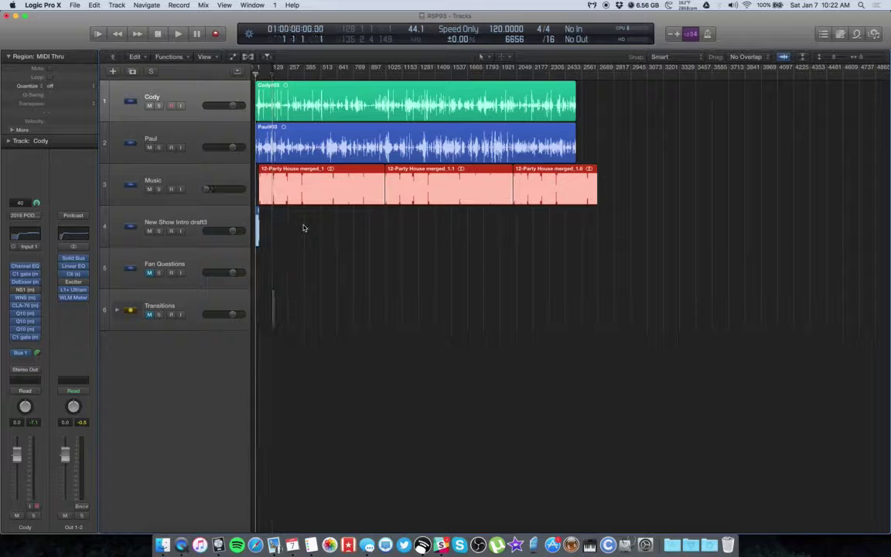
Return the playhead to the project start and zoom the timeline in on roughly the first 21 bars.
{"action": "key", "text": "Return"}
{"action": "key", "text": "z"}
{"action": "key", "text": "super+Right"}
{"action": "key", "text": "super+Right"}
{"action": "key", "text": "super+Right"}
{"action": "key", "text": "super+Right"}
{"action": "key", "text": "super+Right"}
{"action": "key", "text": "super+Right"}
{"action": "key", "text": "super+Right"}
{"action": "key", "text": "super+Right"}
{"action": "key", "text": "super+Right"}
{"action": "key", "text": "super+Right"}
{"action": "key", "text": "super+Right"}
{"action": "key", "text": "super+Right"}
{"action": "key", "text": "super+Right"}
{"action": "key", "text": "super+Right"}
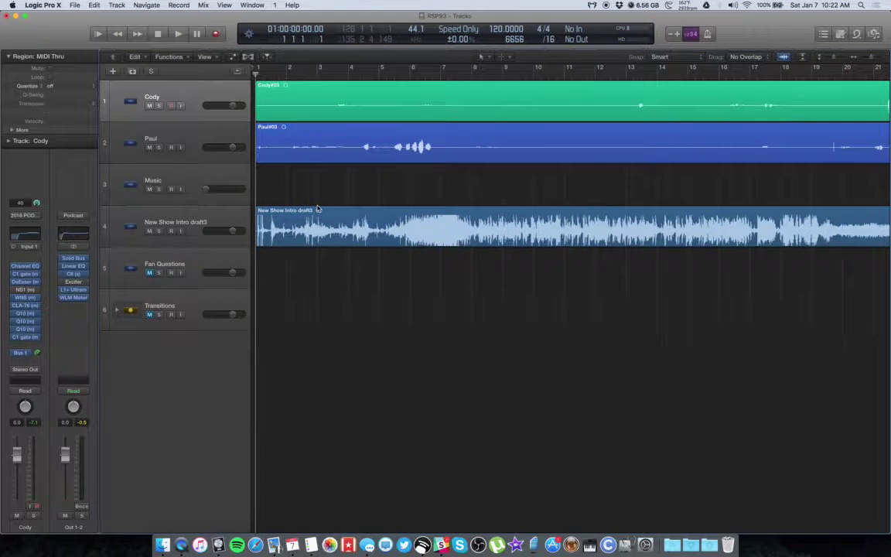
Raise the input threshold of the L1+ Ultramaximizer on the output channel and close the plug-in window.
{"action": "left_click", "coordinate": [74, 290]}
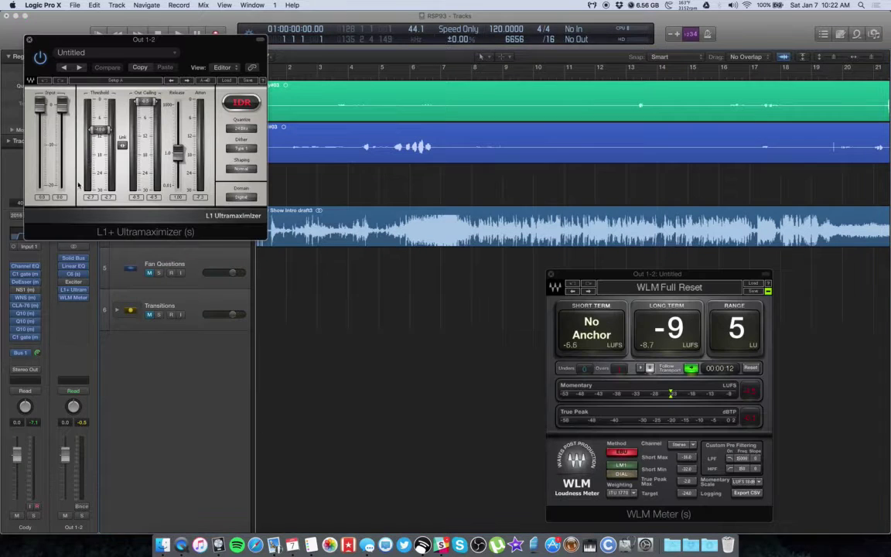
{"action": "left_click_drag", "start_coordinate": [100, 132], "coordinate": [100, 113]}
{"action": "left_click", "coordinate": [29, 40]}
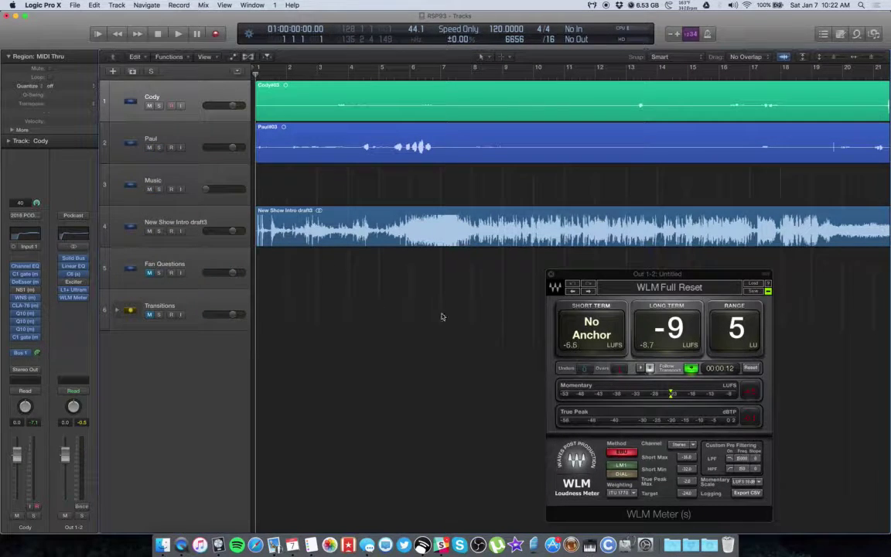
Reposition the WLM loudness meter window below the audio regions and expand its plug-in header.
{"action": "left_click_drag", "start_coordinate": [611, 275], "coordinate": [726, 284]}
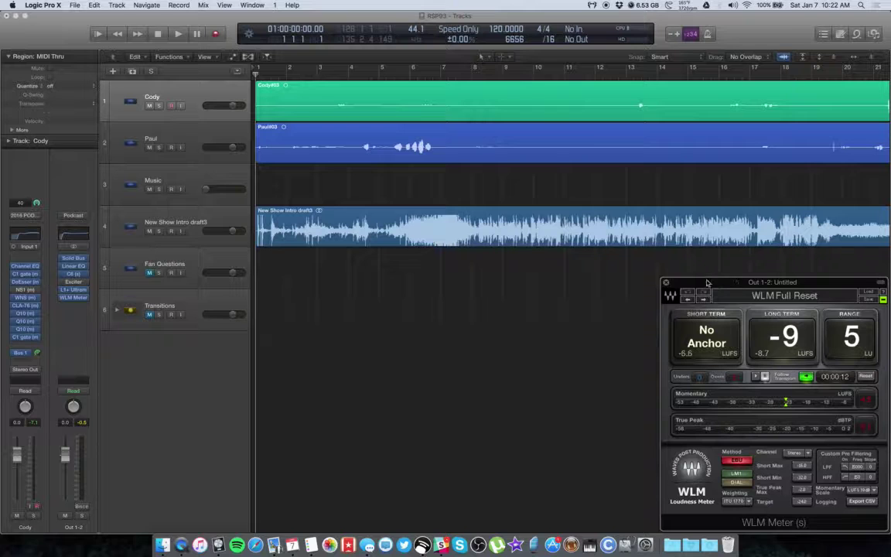
{"action": "double_click", "coordinate": [707, 284]}
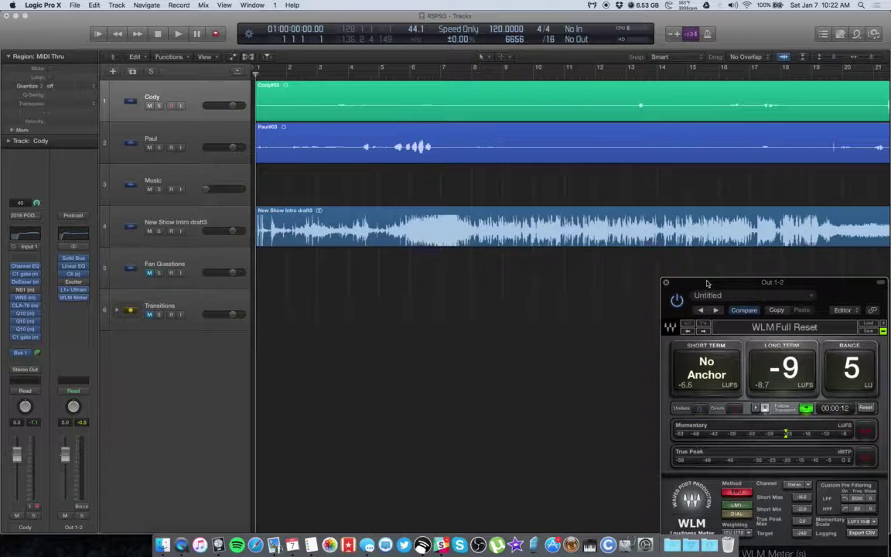
{"action": "left_click_drag", "start_coordinate": [707, 284], "coordinate": [706, 250]}
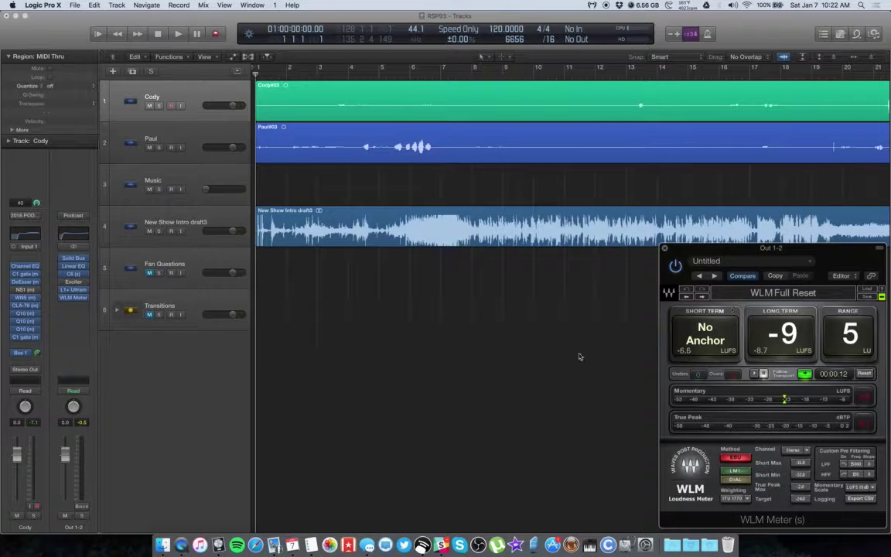
{"action": "left_click", "coordinate": [503, 193]}
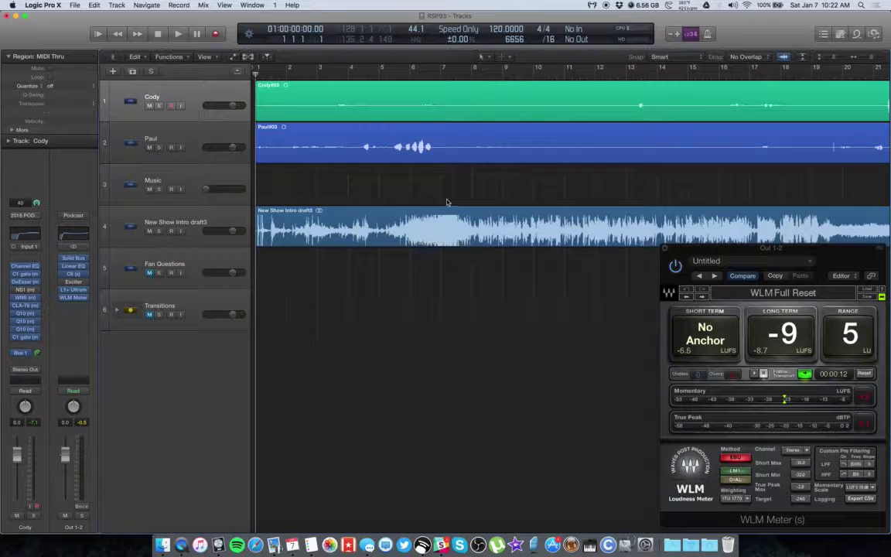
During playback, split both voice regions together at about bar 3.5 and mute the two opening pieces.
{"action": "key", "text": "space"}
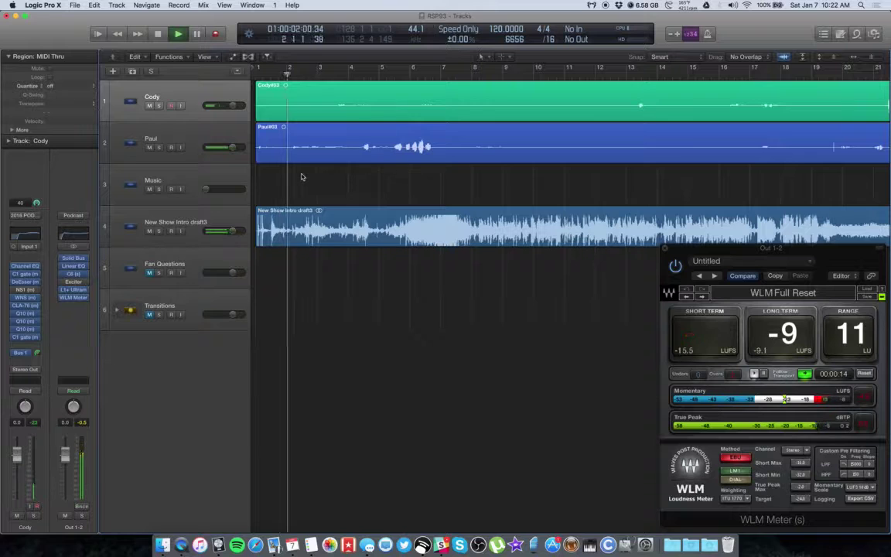
{"action": "left_click", "coordinate": [307, 110]}
{"action": "left_click", "coordinate": [306, 141], "text": "shift"}
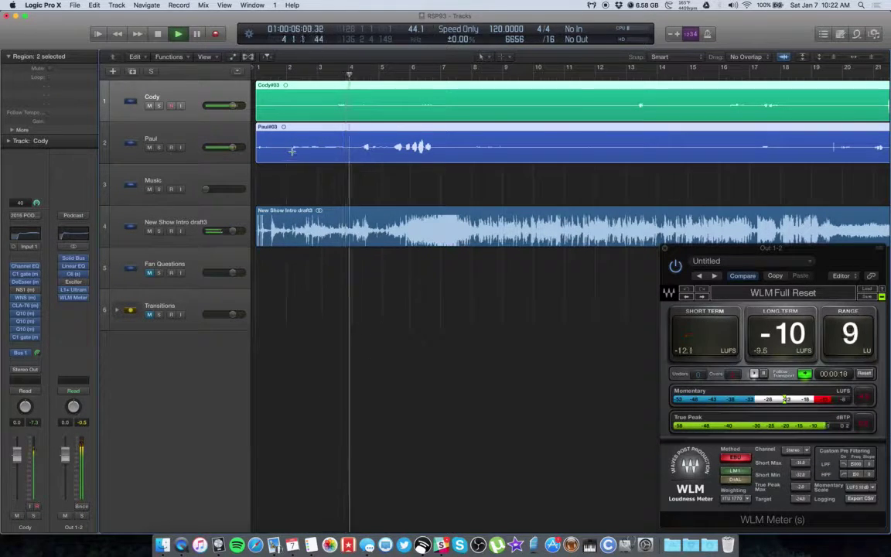
{"action": "left_click", "coordinate": [333, 108]}
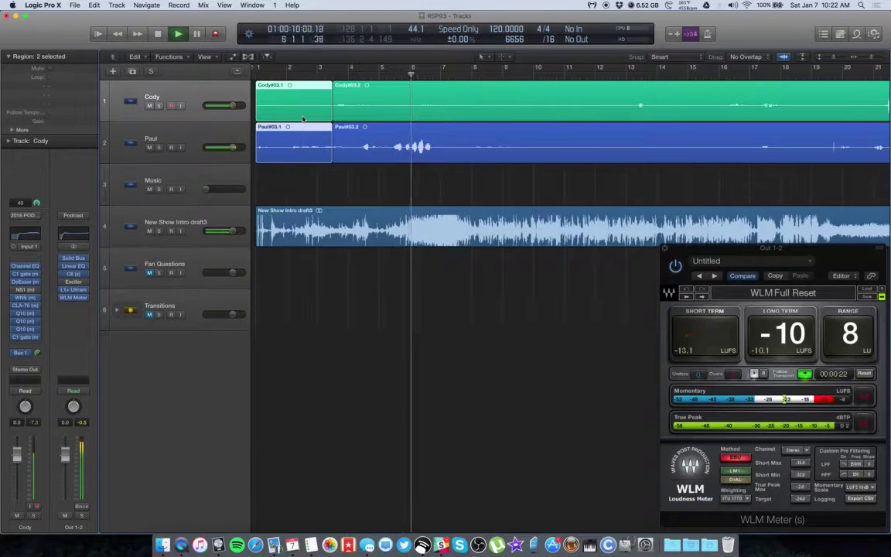
{"action": "key", "text": "ctrl+m"}
Split the remaining regions on both voice tracks at about bar 7 and stop playback.
{"action": "left_click", "coordinate": [509, 190]}
{"action": "left_click_drag", "start_coordinate": [511, 191], "coordinate": [512, 88]}
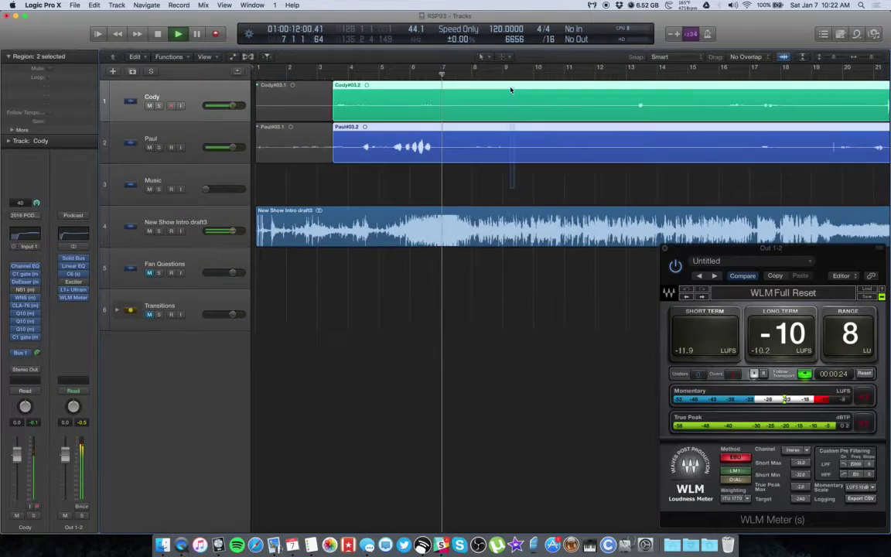
{"action": "left_click", "coordinate": [444, 145], "text": "super"}
{"action": "left_click", "coordinate": [444, 145], "text": "super"}
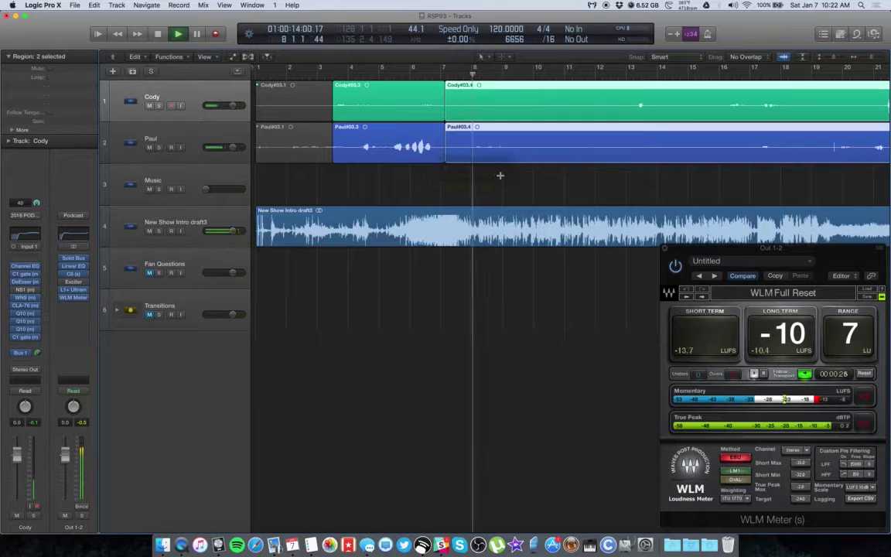
{"action": "left_click", "coordinate": [499, 177]}
{"action": "key", "text": "space"}
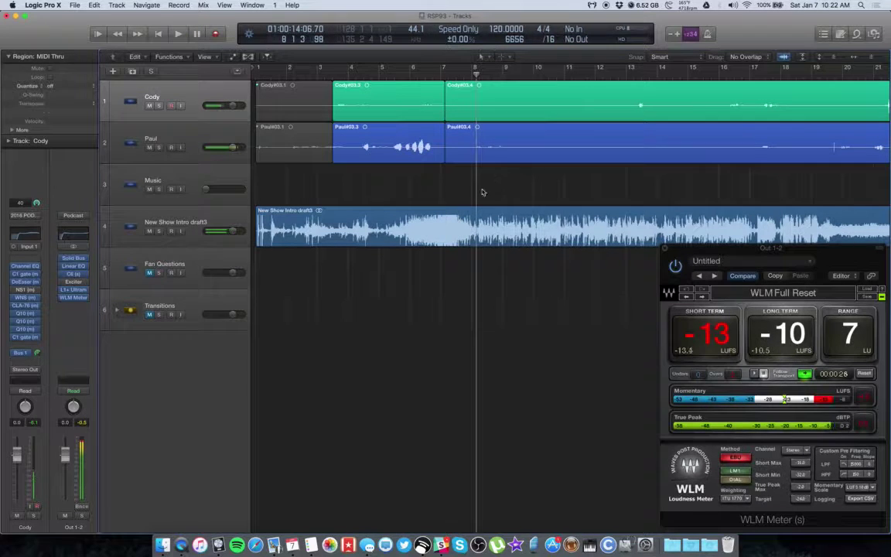
Split the second voice track's middle region at about bar 4 and mute the short piece before the speech.
{"action": "left_click", "coordinate": [341, 141]}
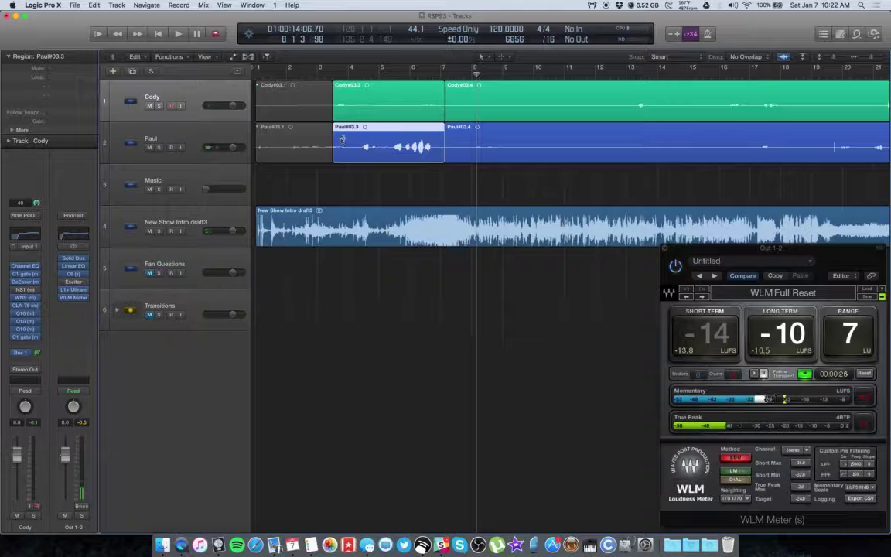
{"action": "left_click", "coordinate": [352, 136], "text": "super"}
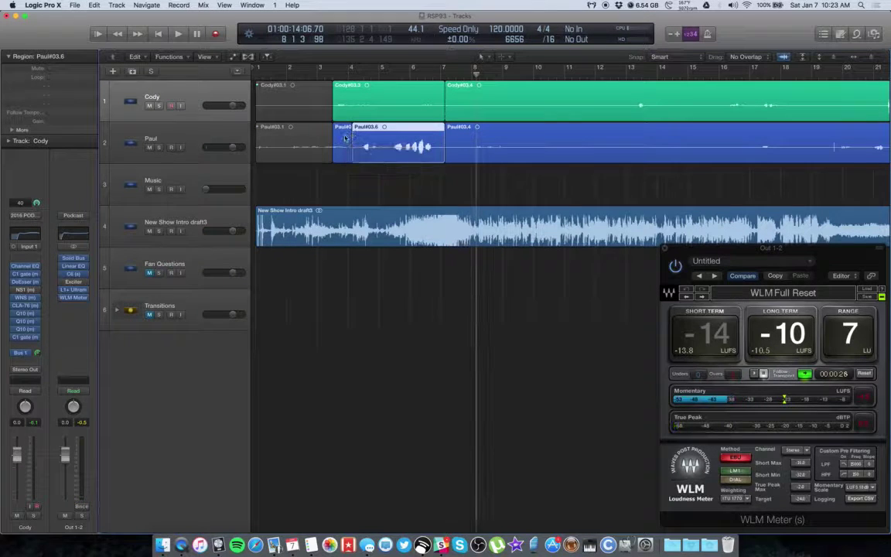
{"action": "left_click", "coordinate": [345, 139]}
{"action": "key", "text": "ctrl+m"}
{"action": "left_click", "coordinate": [438, 196]}
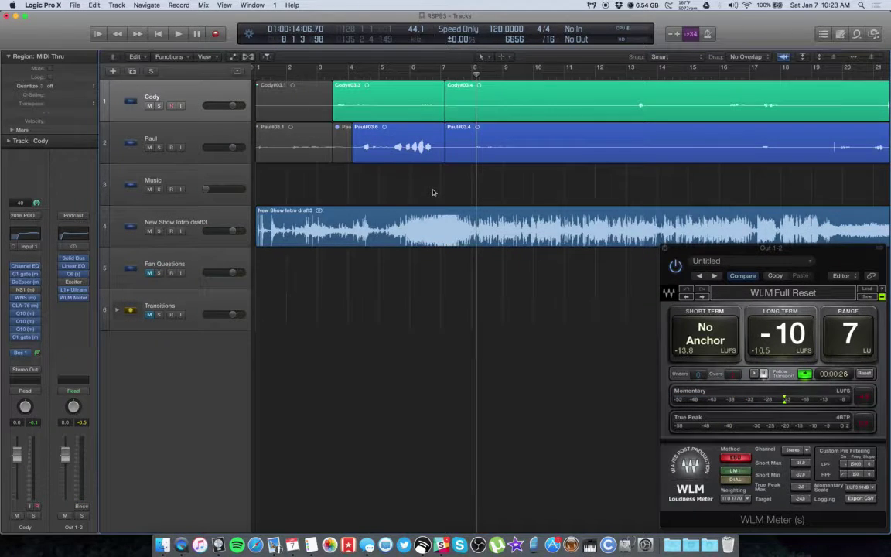
Play from near bar 20, split both long voice regions there and mute the pieces between bars 7 and 20.
{"action": "scroll", "coordinate": [435, 194], "scroll_direction": "right", "scroll_amount": 6}
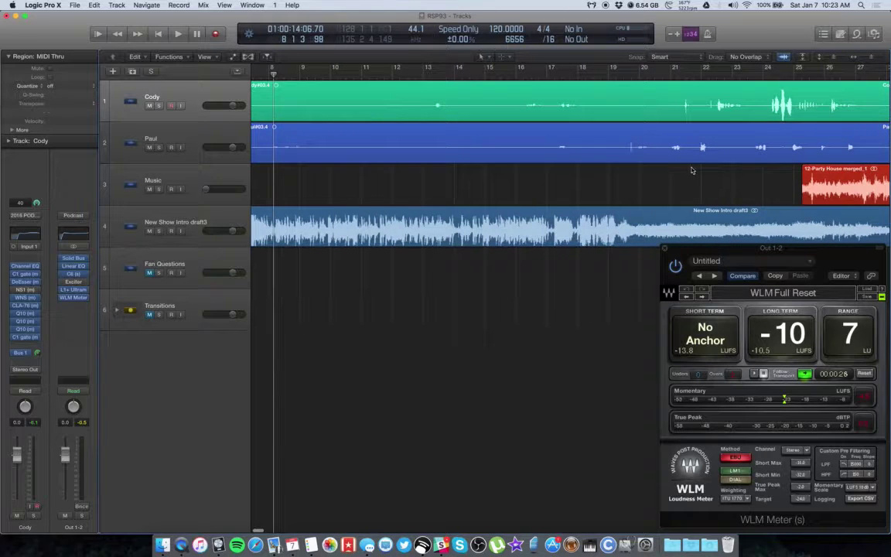
{"action": "left_click_drag", "start_coordinate": [692, 168], "coordinate": [696, 91]}
{"action": "scroll", "coordinate": [715, 164], "scroll_direction": "right", "scroll_amount": 2}
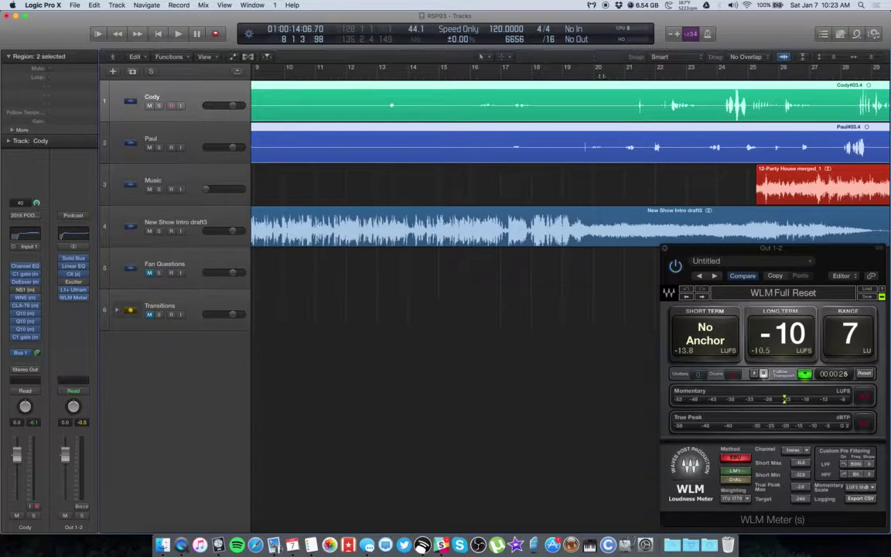
{"action": "left_click", "coordinate": [575, 81]}
{"action": "key", "text": "space"}
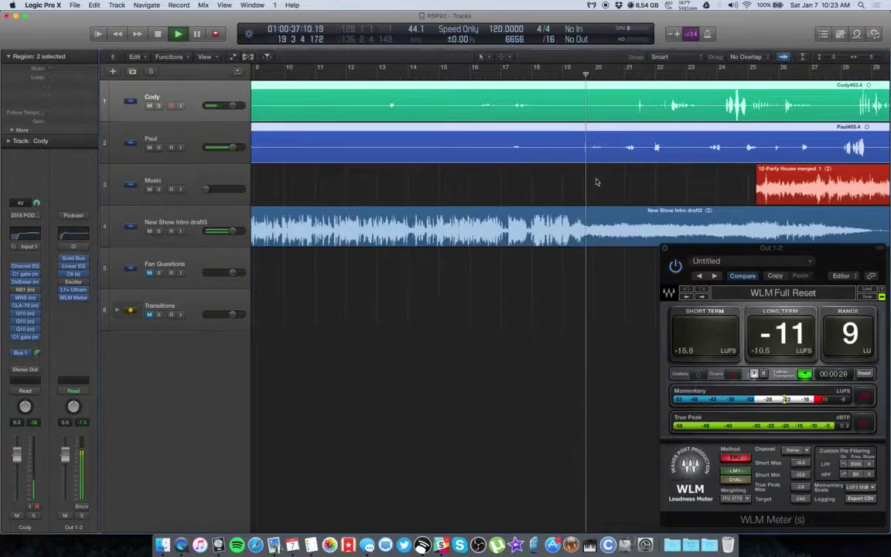
{"action": "left_click", "coordinate": [590, 158]}
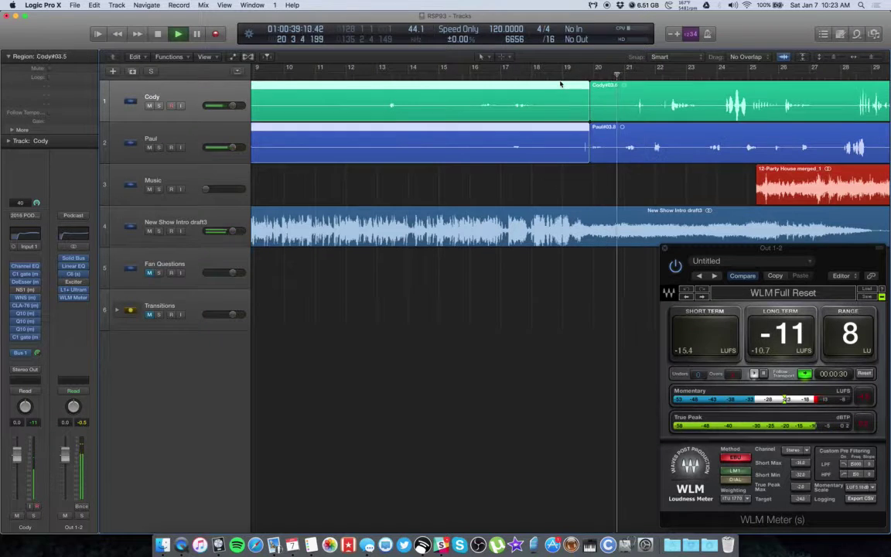
{"action": "key", "text": "ctrl+m"}
Stop playback, place the playhead at bar 75 and set a cycle range from bar 74 to bar 113.
{"action": "scroll", "coordinate": [561, 159], "scroll_direction": "left", "scroll_amount": 6}
{"action": "key", "text": "super+Left"}
{"action": "key", "text": "super+Left"}
{"action": "key", "text": "super+Left"}
{"action": "key", "text": "super+Left"}
{"action": "key", "text": "super+Left"}
{"action": "key", "text": "super+Left"}
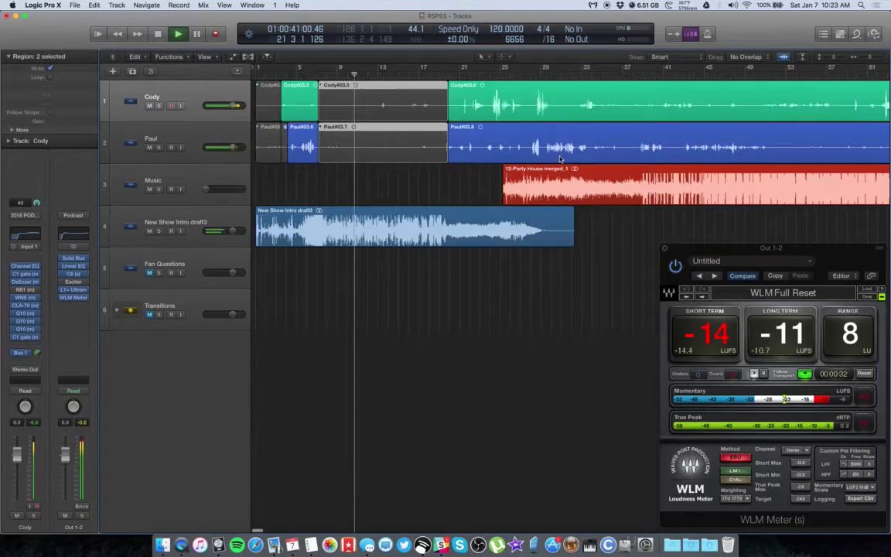
{"action": "left_click", "coordinate": [502, 257]}
{"action": "key", "text": "space"}
{"action": "scroll", "coordinate": [500, 264], "scroll_direction": "right", "scroll_amount": 3}
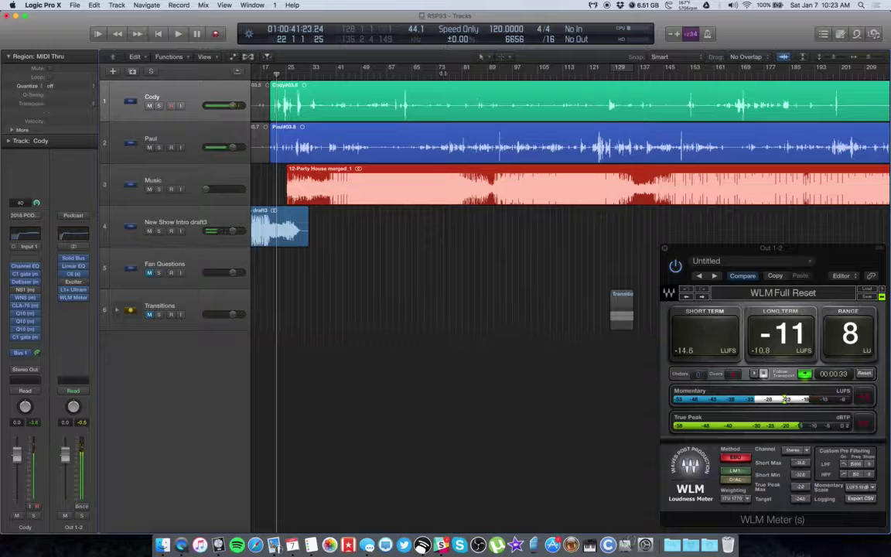
{"action": "left_click", "coordinate": [443, 75]}
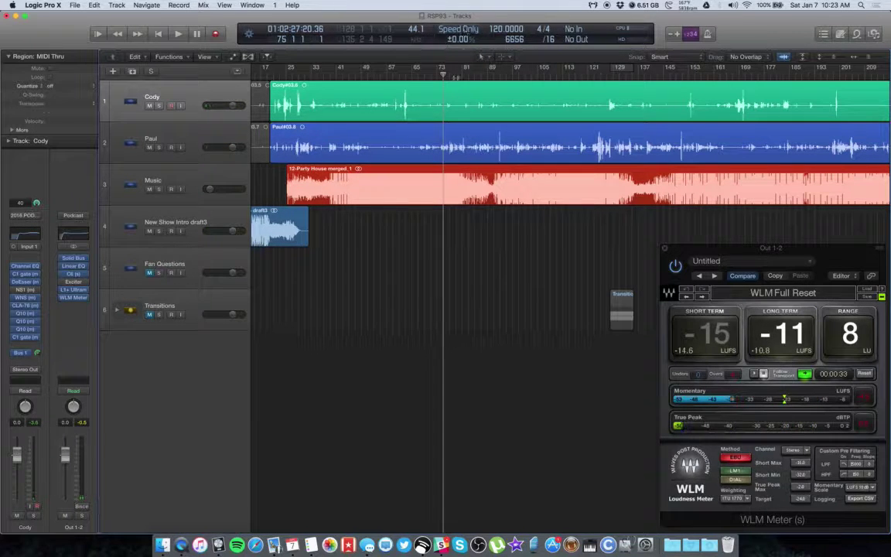
{"action": "left_click_drag", "start_coordinate": [442, 71], "coordinate": [563, 71]}
Select the second voice track and solo it.
{"action": "left_click", "coordinate": [325, 132]}
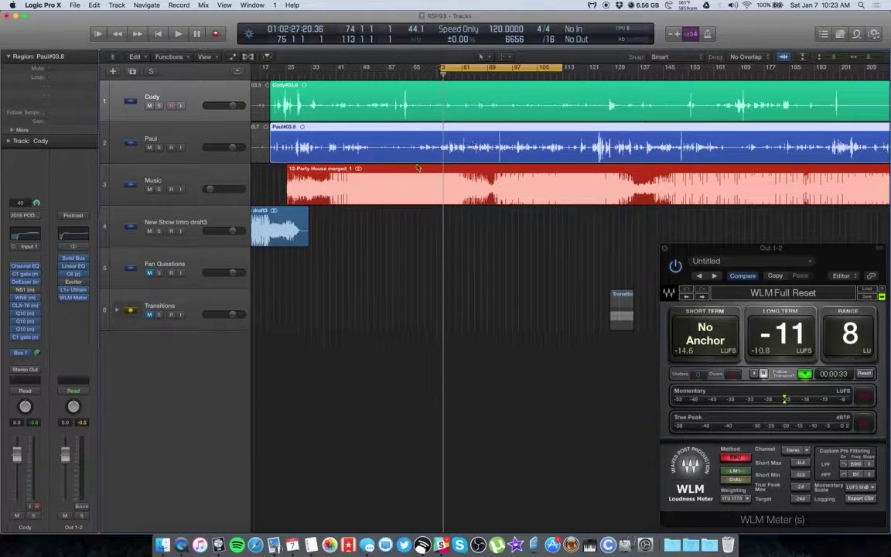
{"action": "left_click", "coordinate": [386, 262]}
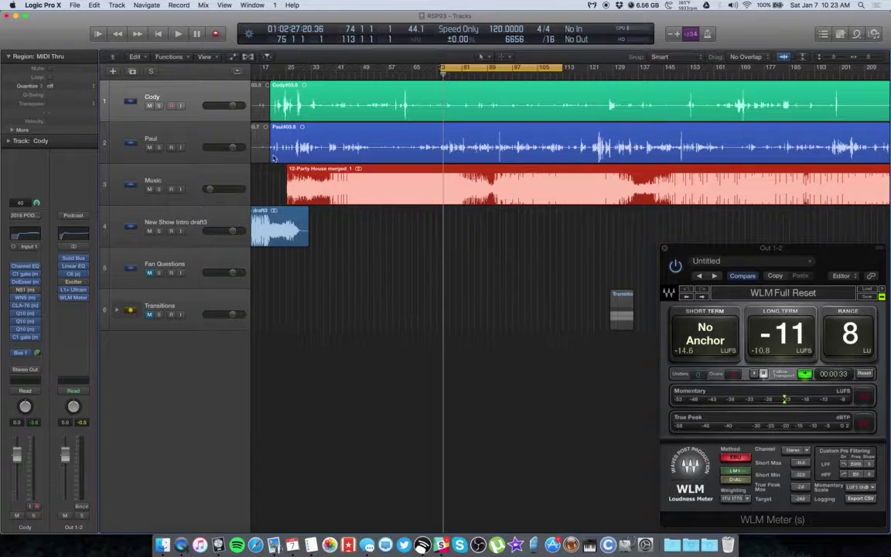
{"action": "left_click", "coordinate": [207, 137]}
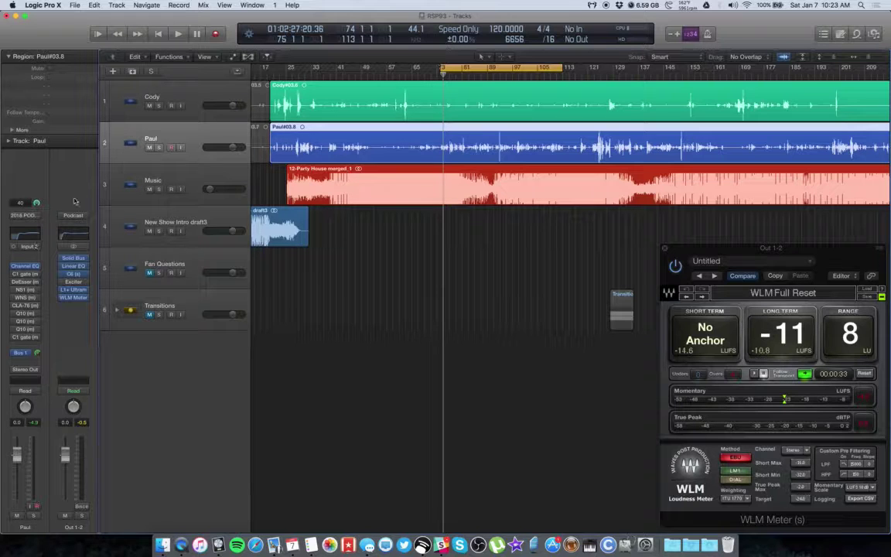
{"action": "left_click", "coordinate": [159, 148]}
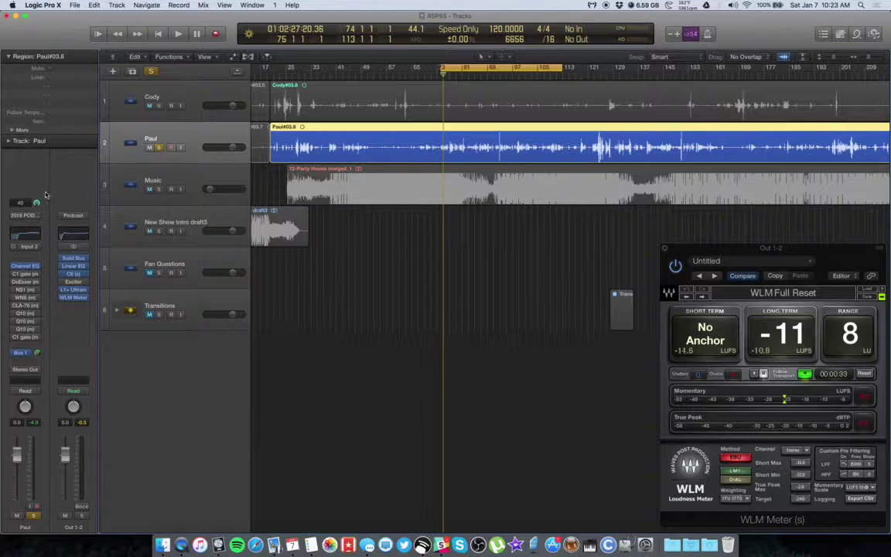
Open the soloed voice track's Channel EQ, lower its low-cut frequency to 20 Hz and audition the voice.
{"action": "left_click", "coordinate": [29, 238]}
{"action": "key", "text": "space"}
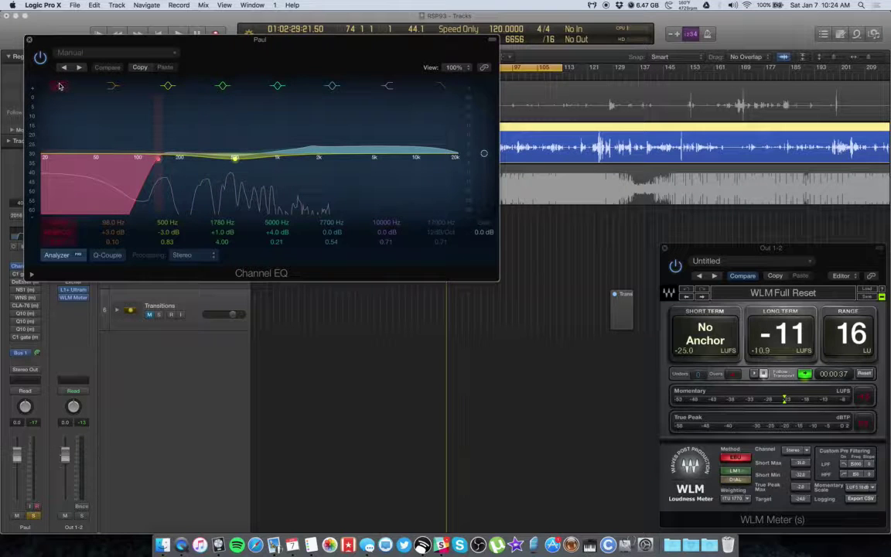
{"action": "scroll", "coordinate": [63, 224], "scroll_direction": "down", "scroll_amount": 10}
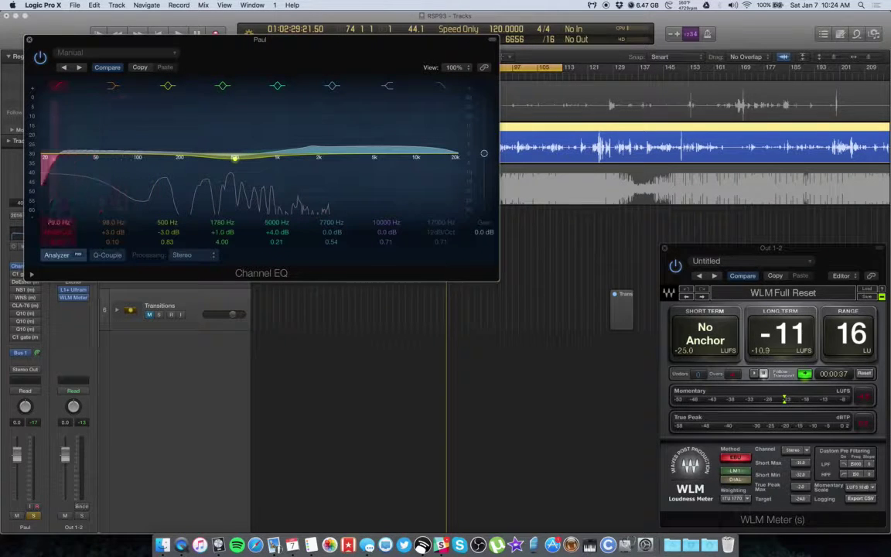
{"action": "key", "text": "space"}
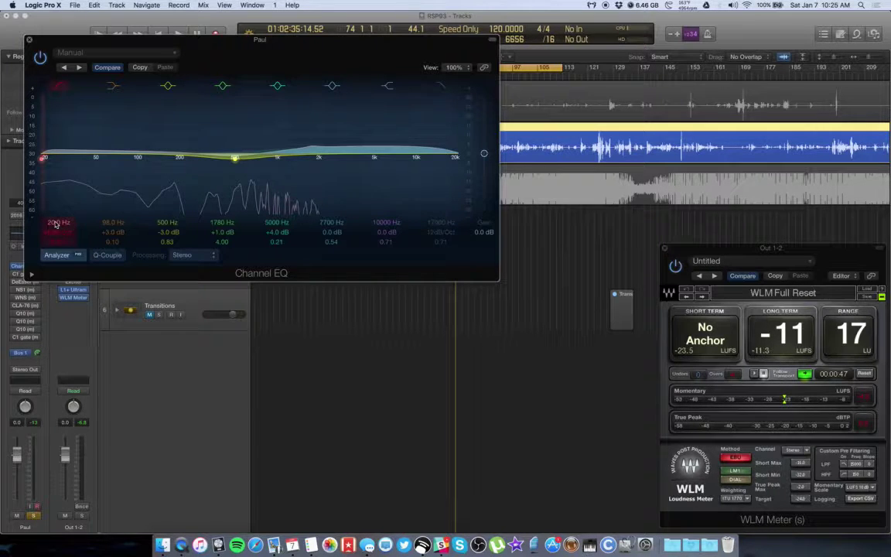
Raise the low-cut frequency in the soloed voice track's Channel EQ, audition the result and close the EQ.
{"action": "key", "text": "XF86AudioRaiseVolume"}
{"action": "left_click_drag", "start_coordinate": [58, 223], "coordinate": [58, 171]}
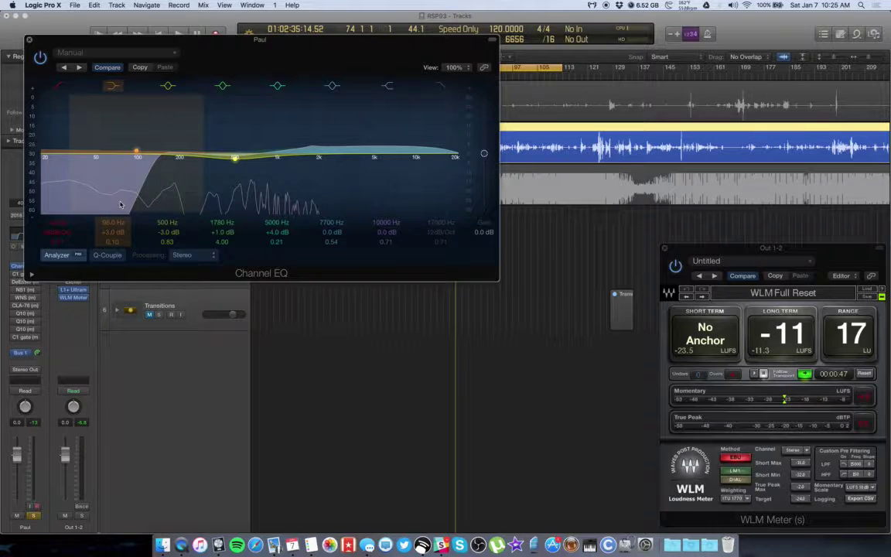
{"action": "key", "text": "space"}
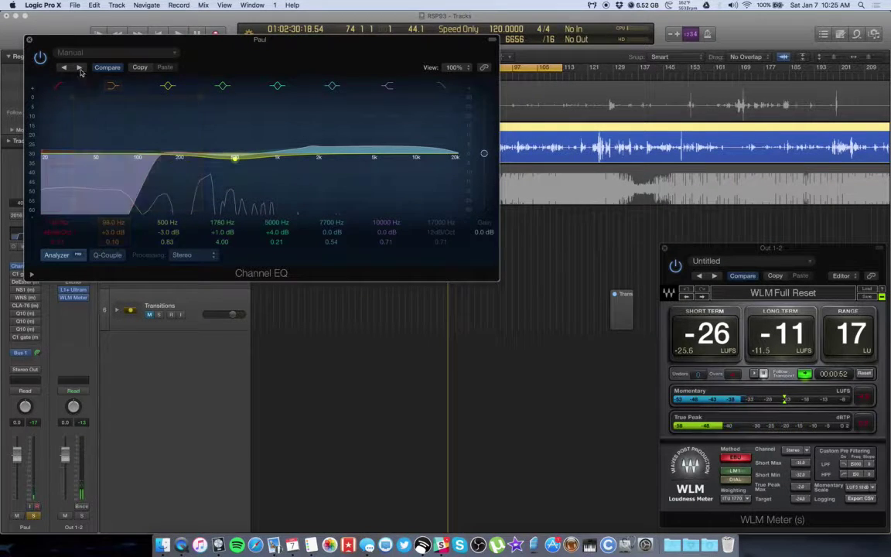
{"action": "left_click", "coordinate": [30, 41]}
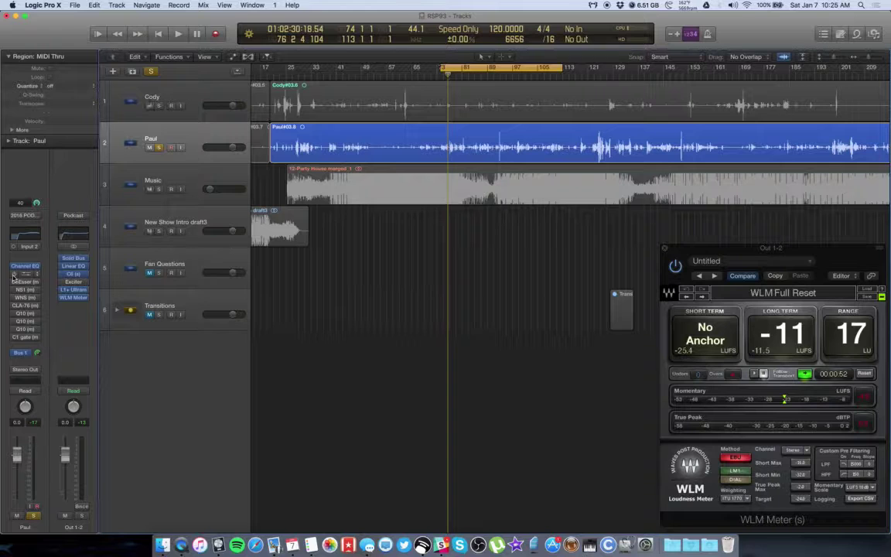
Turn off the cycle range, play from about bar 48 and raise the first C1 gate's threshold to about -62 dB.
{"action": "left_click", "coordinate": [369, 69]}
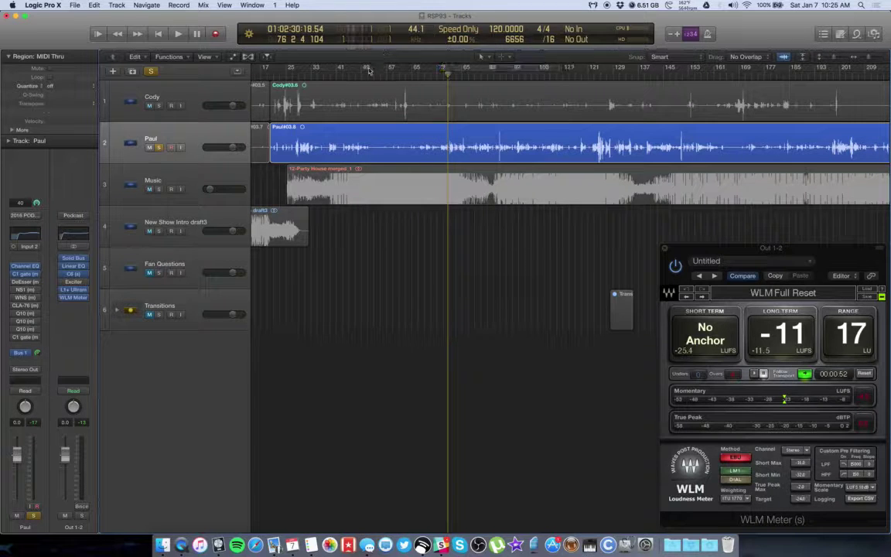
{"action": "left_click", "coordinate": [360, 75]}
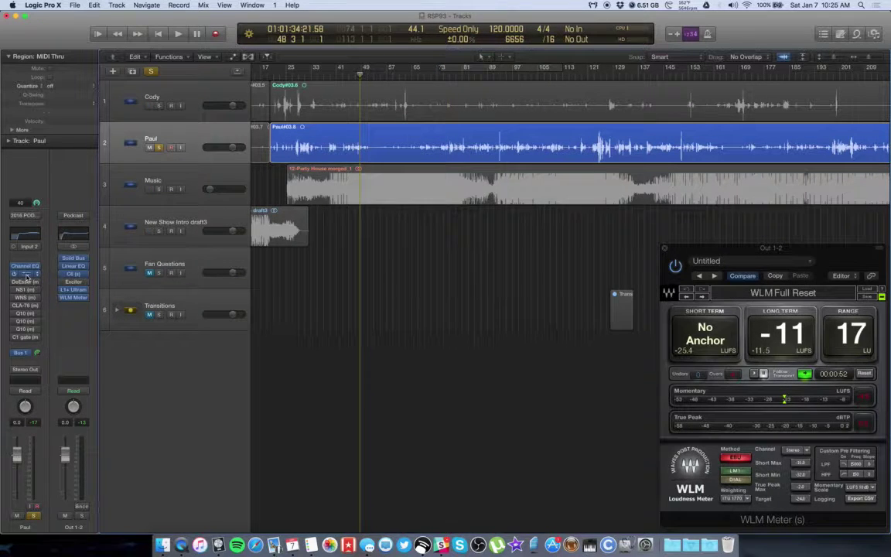
{"action": "left_click", "coordinate": [24, 274]}
{"action": "key", "text": "space"}
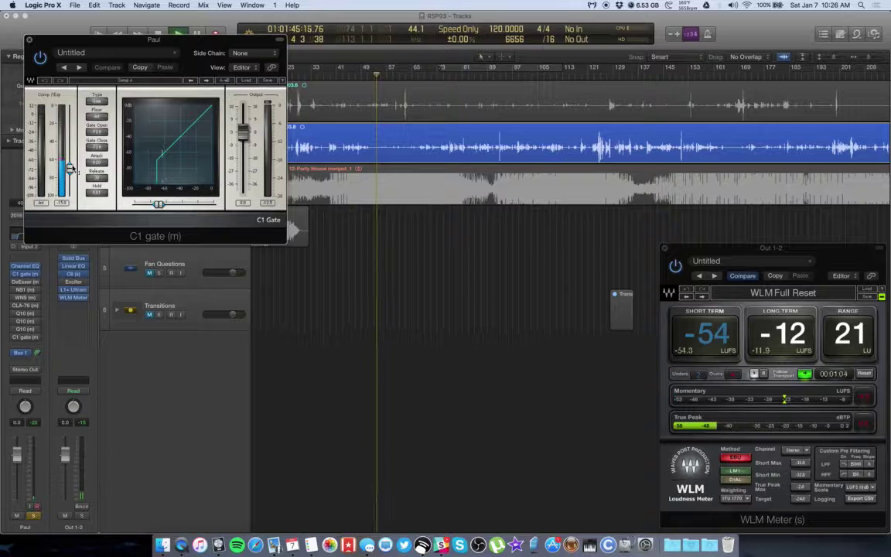
{"action": "left_click_drag", "start_coordinate": [71, 169], "coordinate": [70, 160]}
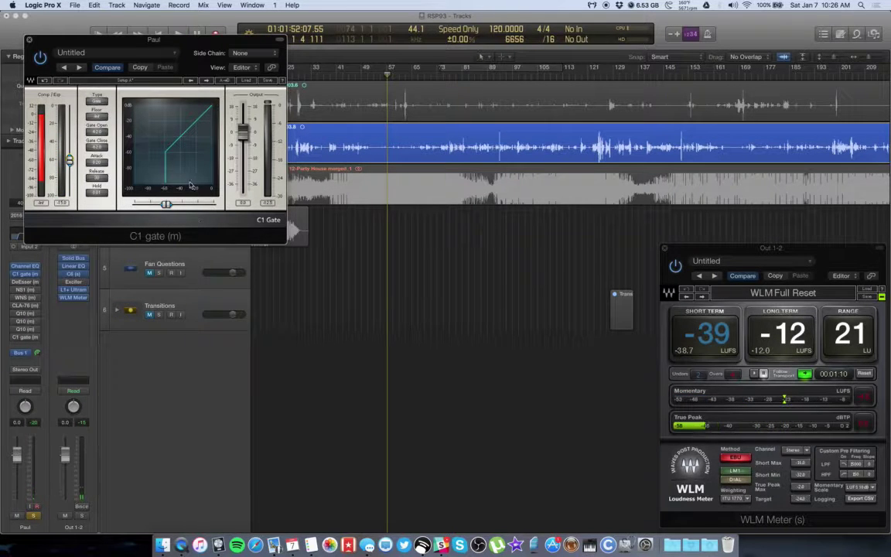
{"action": "left_click", "coordinate": [30, 40]}
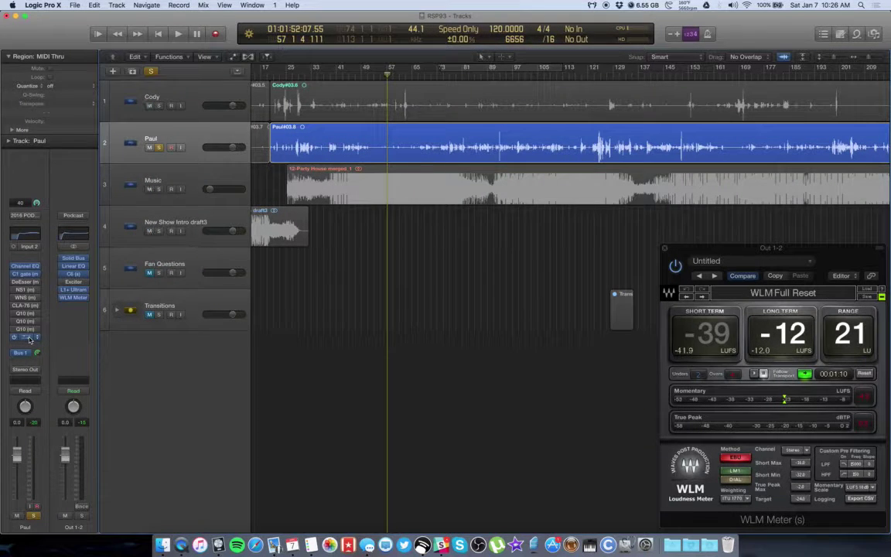
Open the voice track's last C1 gate, play from before bar 48 and raise its threshold to about -39 dB.
{"action": "left_click", "coordinate": [29, 337]}
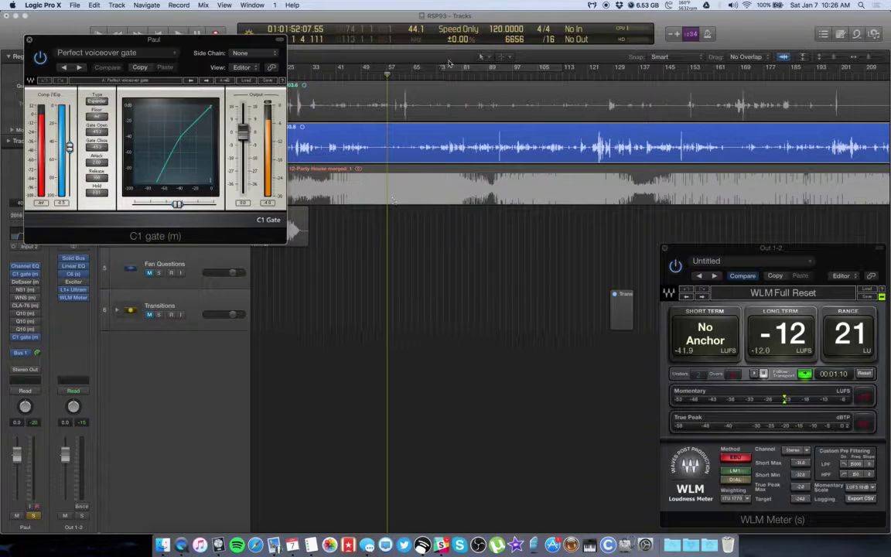
{"action": "left_click", "coordinate": [344, 76]}
{"action": "key", "text": "space"}
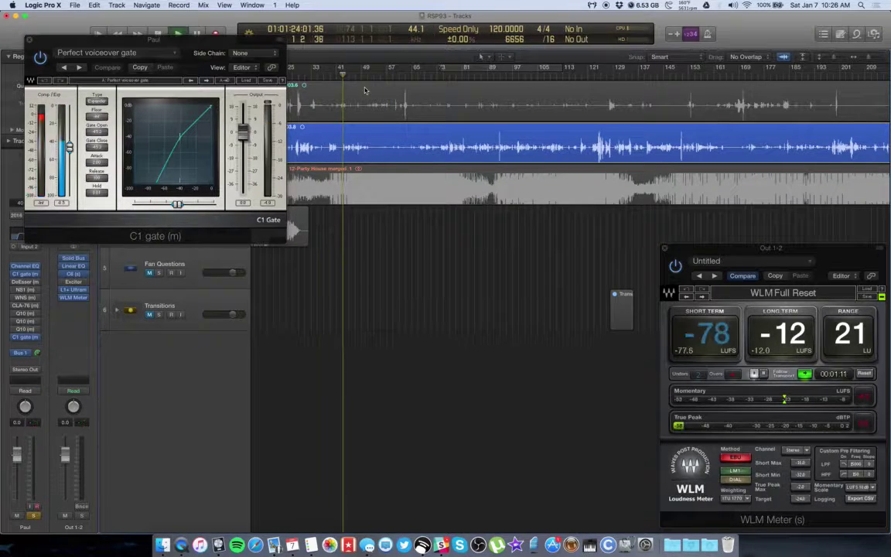
{"action": "left_click", "coordinate": [355, 75]}
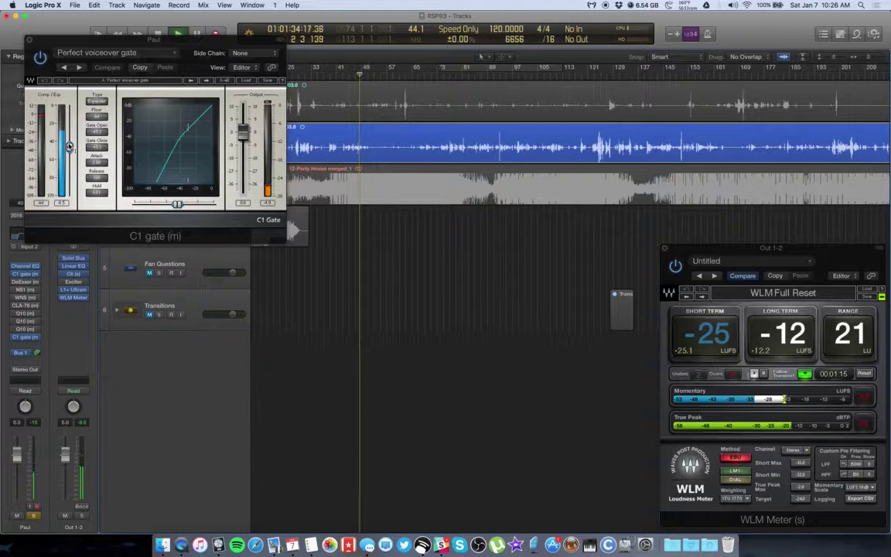
{"action": "left_click_drag", "start_coordinate": [69, 147], "coordinate": [69, 142]}
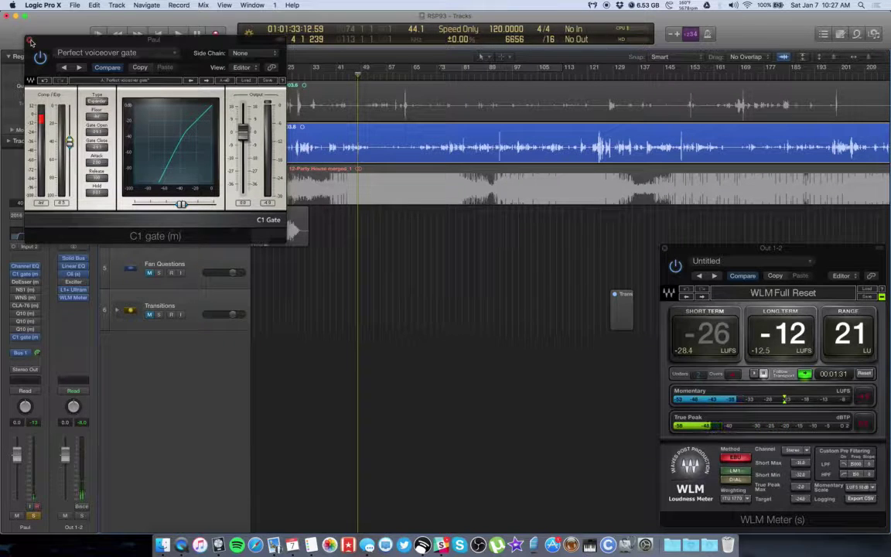
{"action": "left_click", "coordinate": [29, 39]}
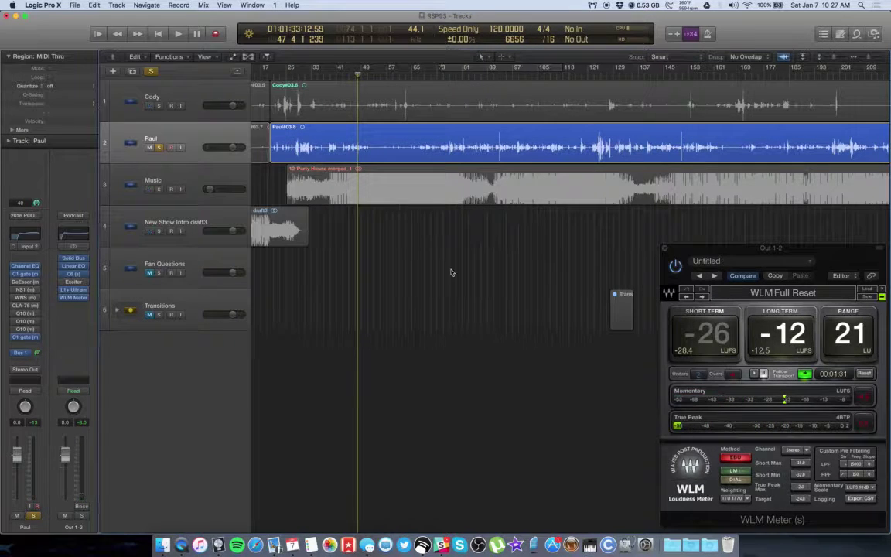
Open the voice track's DeEsser, audition the voice from about bar 72 and lower the threshold to about -44 dB.
{"action": "left_click", "coordinate": [27, 284]}
{"action": "key", "text": "space"}
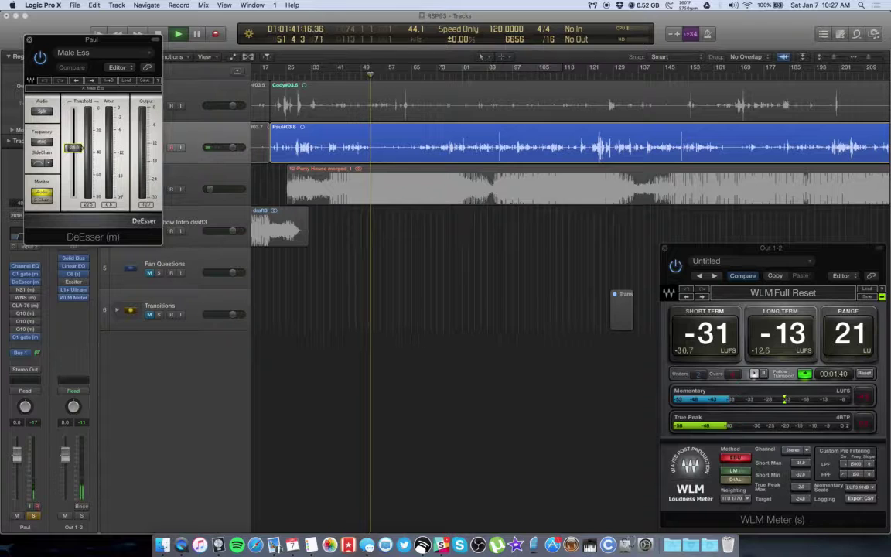
{"action": "left_click_drag", "start_coordinate": [75, 147], "coordinate": [74, 147]}
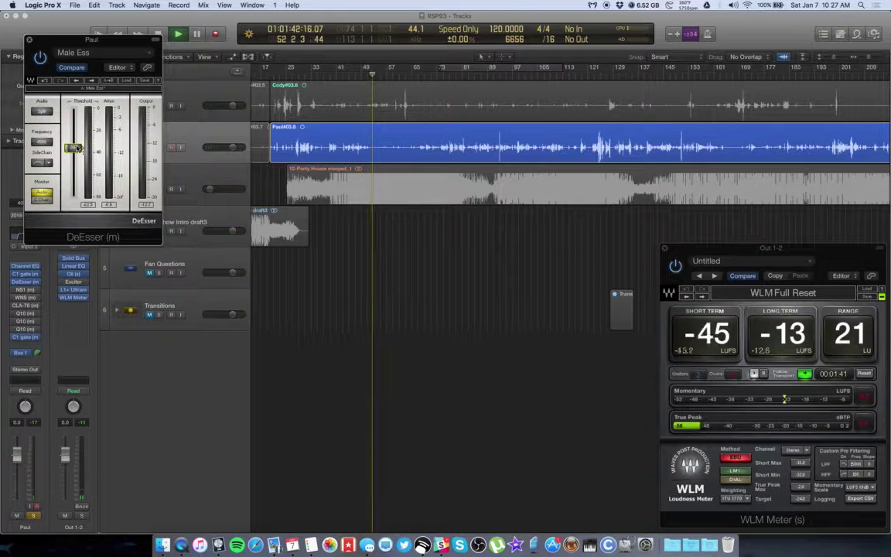
{"action": "left_click", "coordinate": [439, 75]}
{"action": "key", "text": "space"}
{"action": "key", "text": "space"}
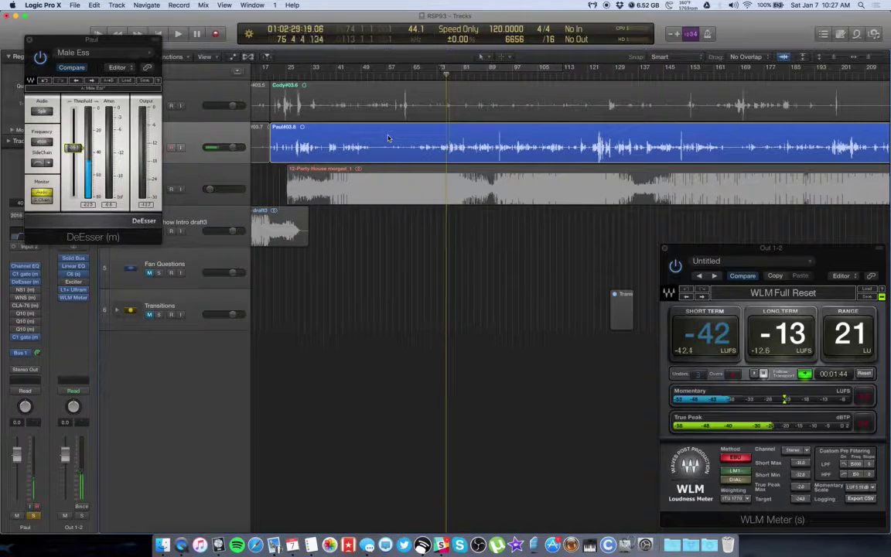
{"action": "left_click_drag", "start_coordinate": [75, 143], "coordinate": [74, 161]}
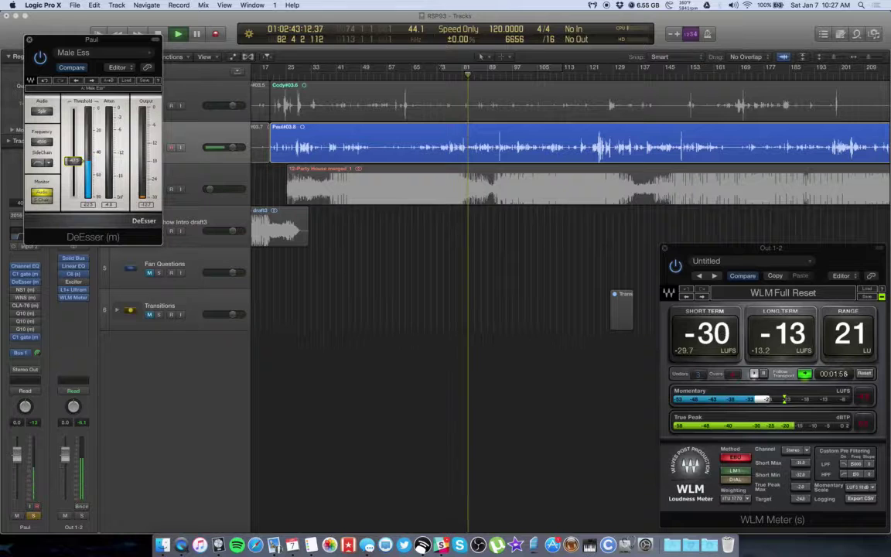
{"action": "mouse_move", "coordinate": [74, 160]}
{"action": "left_mouse_down"}
{"action": "mouse_move", "coordinate": [73, 197]}
{"action": "mouse_move", "coordinate": [73, 157]}
{"action": "left_mouse_up"}
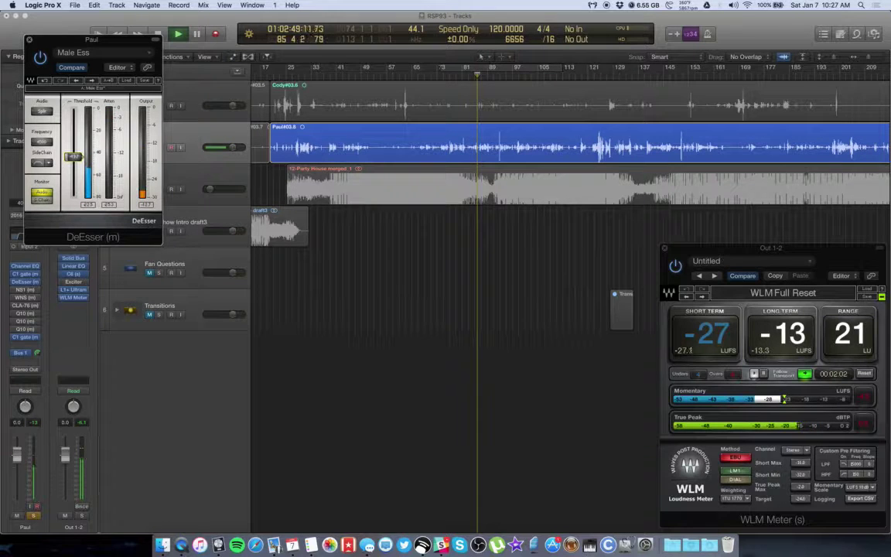
{"action": "left_click", "coordinate": [29, 39]}
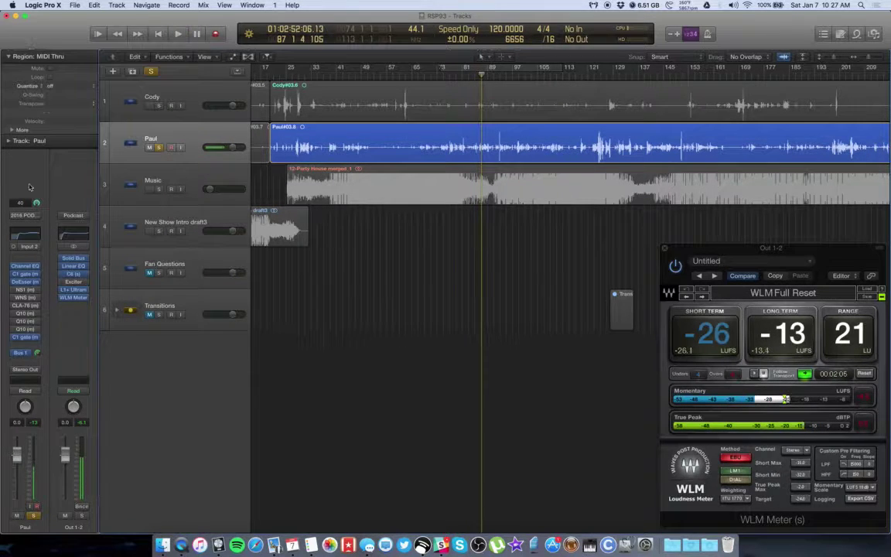
Open the voice track's CLA-76 compressor, hide the plug-in windows and show the automation lanes.
{"action": "left_click", "coordinate": [26, 307]}
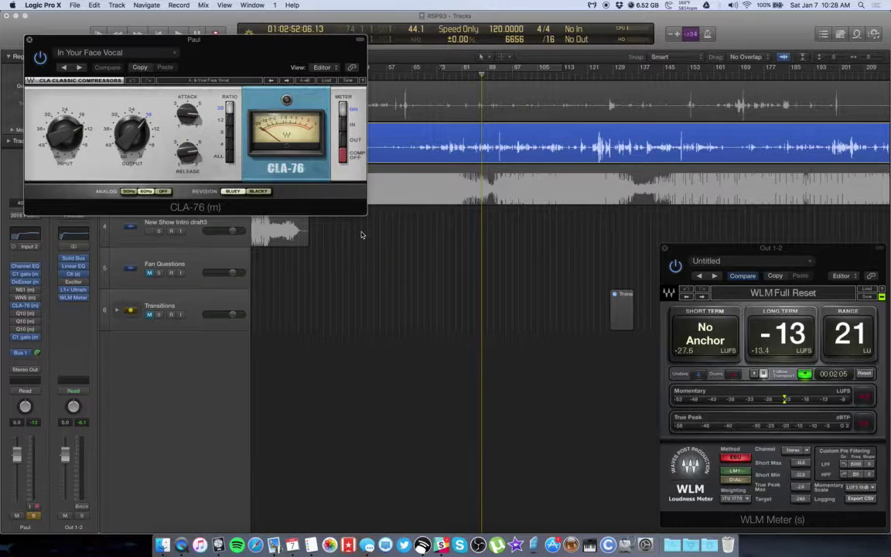
{"action": "key", "text": "v"}
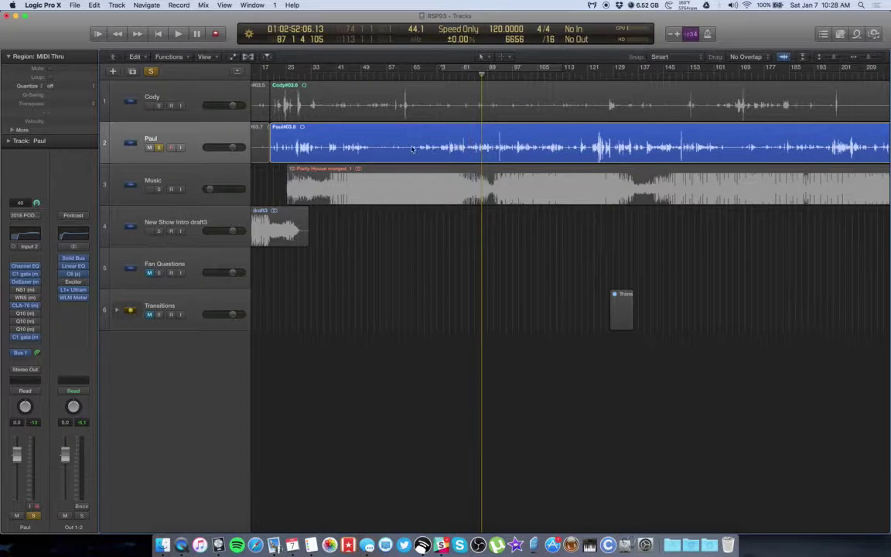
{"action": "key", "text": "a"}
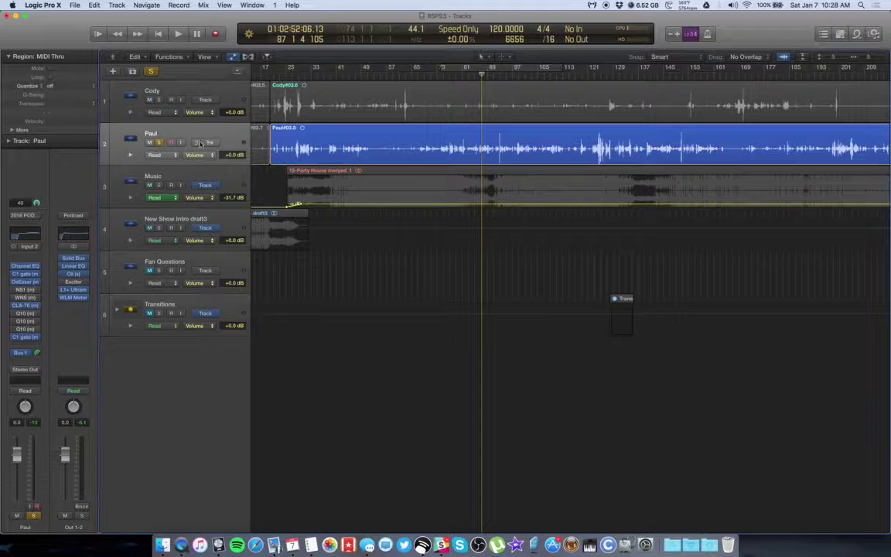
Enable automation on the second voice track and shape its volume between bars 71 and 82 with points at +1.0, -0.3 and +1.3 dB.
{"action": "left_click", "coordinate": [198, 144]}
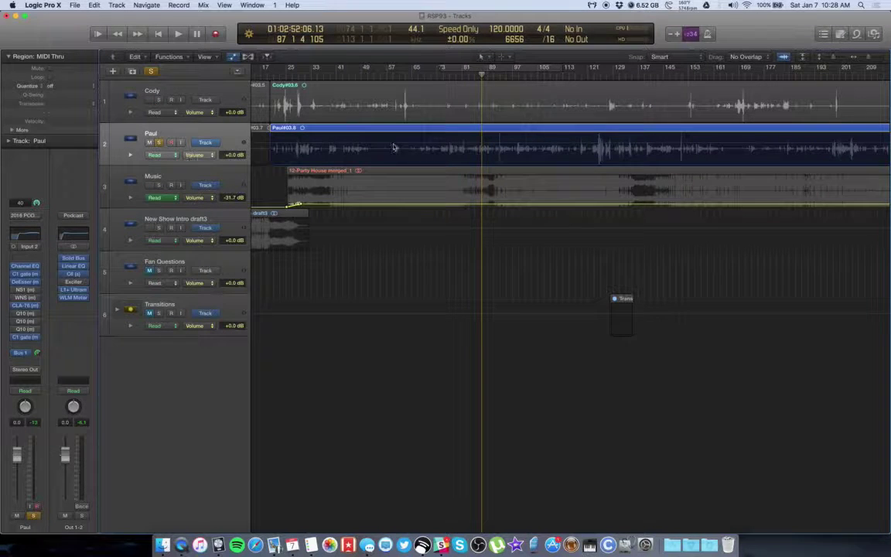
{"action": "scroll", "coordinate": [424, 144], "scroll_direction": "up", "scroll_amount": 6}
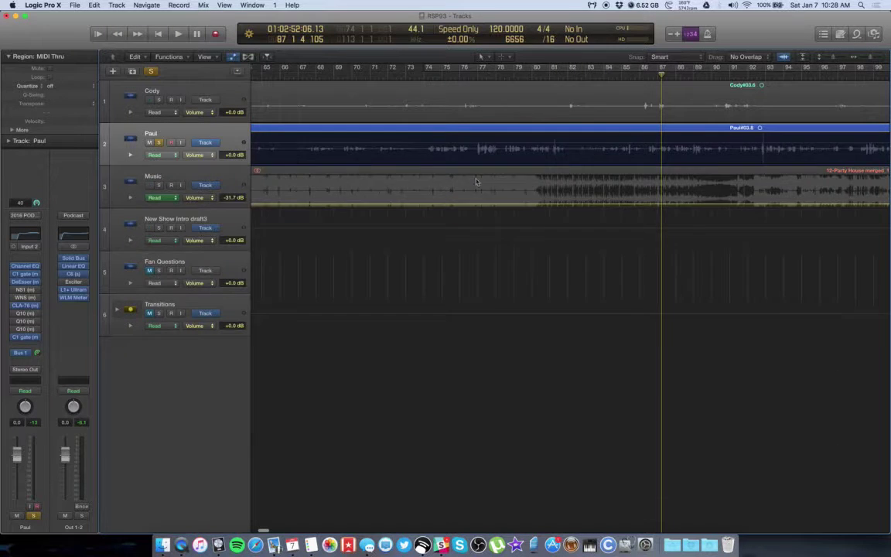
{"action": "key", "text": "ctrl+z"}
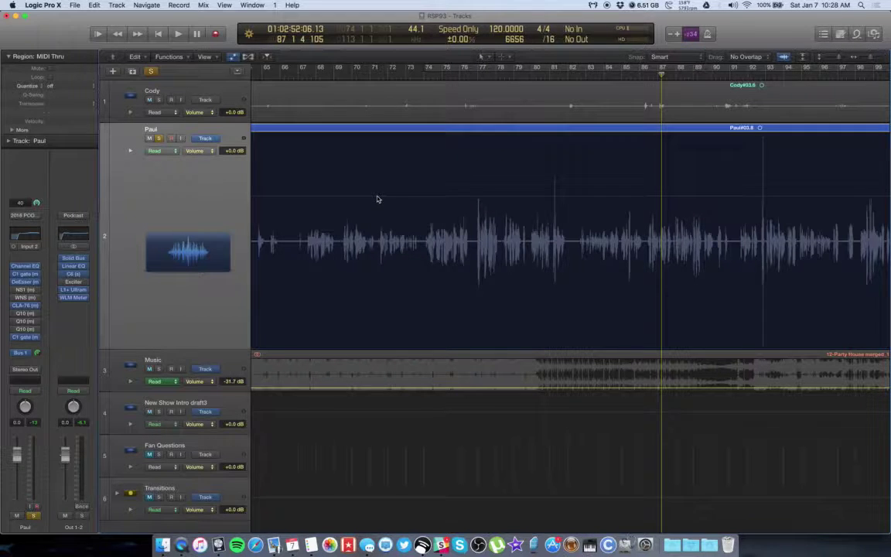
{"action": "left_click", "coordinate": [413, 199]}
{"action": "left_click", "coordinate": [374, 197]}
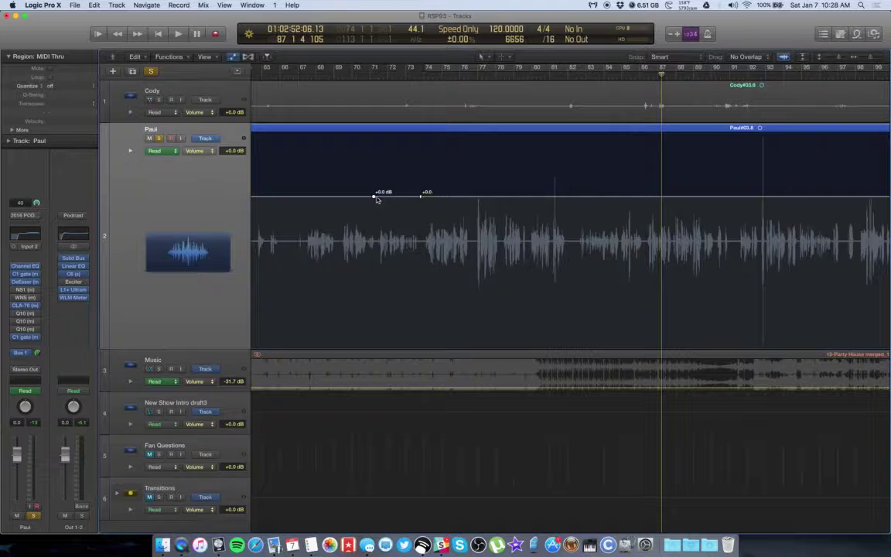
{"action": "left_click_drag", "start_coordinate": [396, 198], "coordinate": [458, 199]}
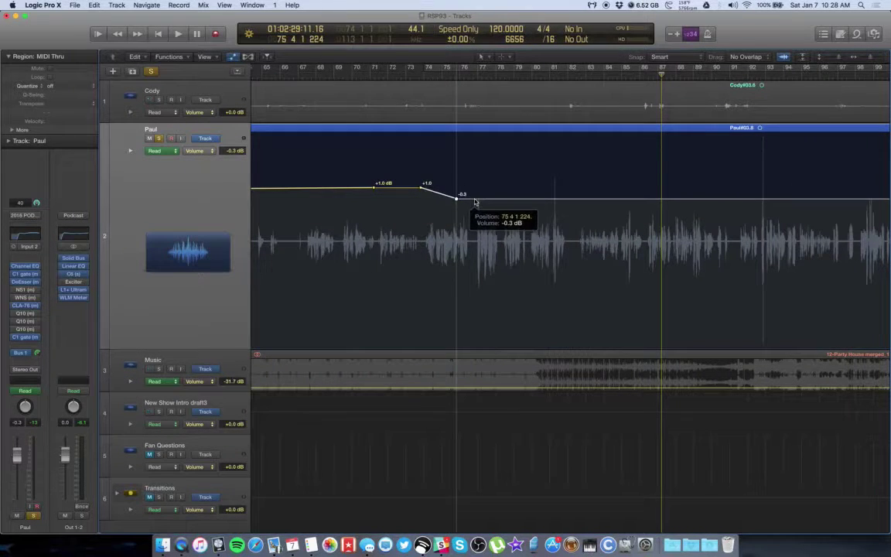
{"action": "left_click", "coordinate": [572, 198]}
{"action": "left_click_drag", "start_coordinate": [573, 198], "coordinate": [585, 183]}
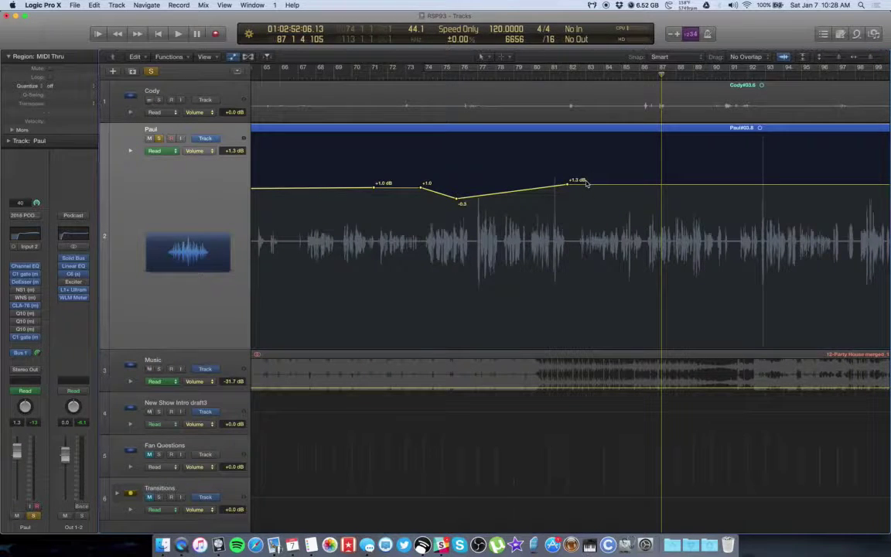
Undo the volume automation edits on the second voice track and turn off its track automation.
{"action": "key", "text": "super+z"}
{"action": "key", "text": "super+z"}
{"action": "key", "text": "super+z"}
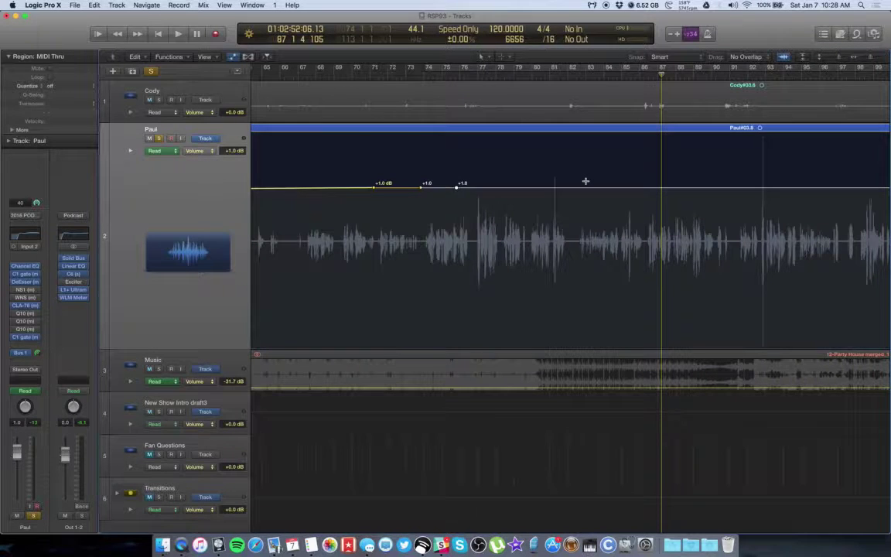
{"action": "key", "text": "super+z"}
{"action": "key", "text": "super+z"}
{"action": "key", "text": "super+z"}
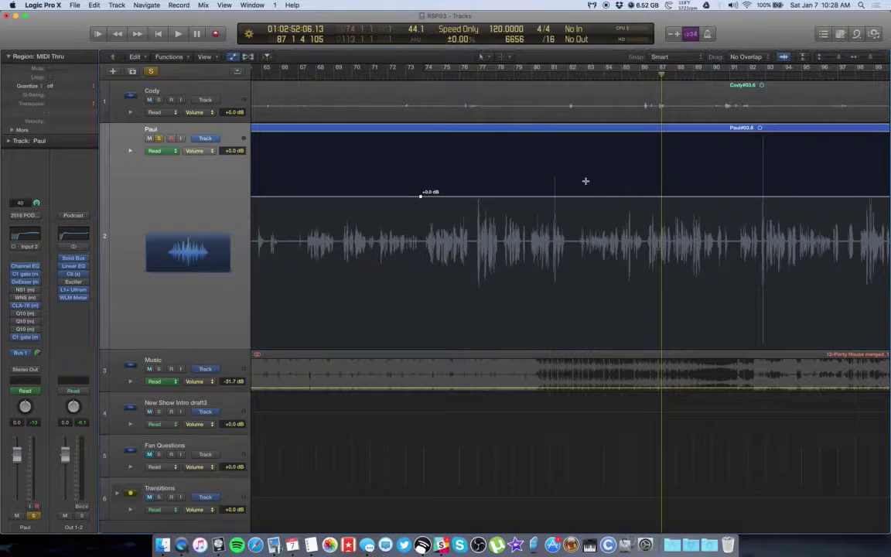
{"action": "left_click", "coordinate": [200, 139]}
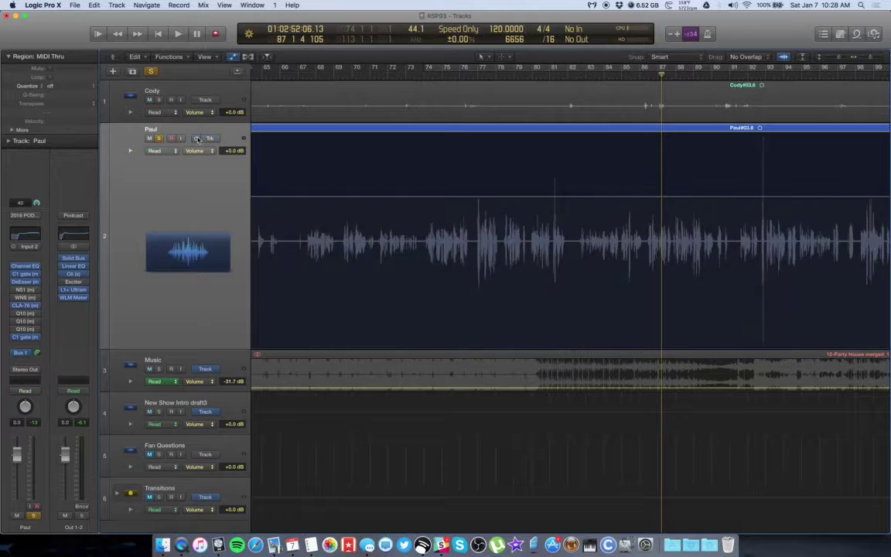
Restore the voice track's normal height, show the plug-in windows again and adjust the CLA-76 input level.
{"action": "key", "text": "ctrl+z"}
{"action": "scroll", "coordinate": [340, 130], "scroll_direction": "up", "scroll_amount": 1}
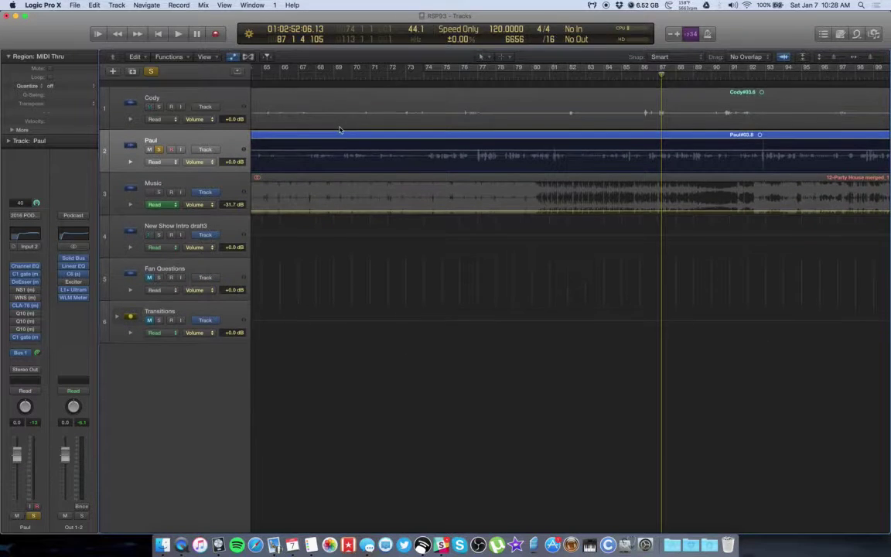
{"action": "scroll", "coordinate": [340, 130], "scroll_direction": "down", "scroll_amount": 1}
{"action": "scroll", "coordinate": [341, 129], "scroll_direction": "down", "scroll_amount": 5}
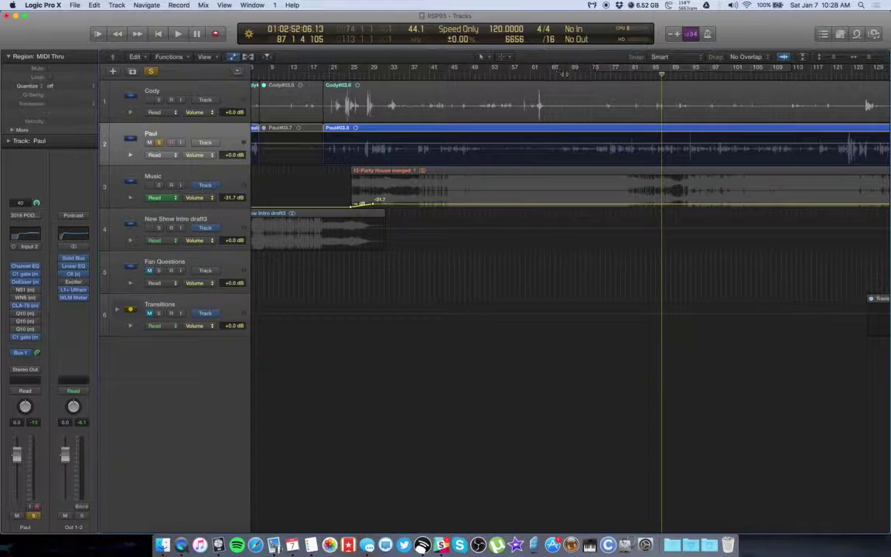
{"action": "key", "text": "v"}
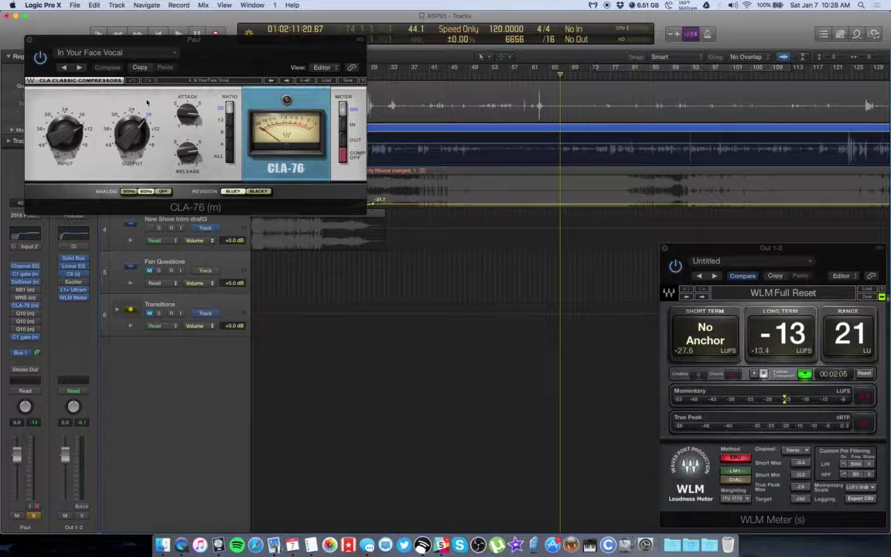
{"action": "mouse_move", "coordinate": [64, 125]}
{"action": "left_mouse_down"}
{"action": "mouse_move", "coordinate": [64, 149]}
{"action": "mouse_move", "coordinate": [64, 134]}
{"action": "left_mouse_up"}
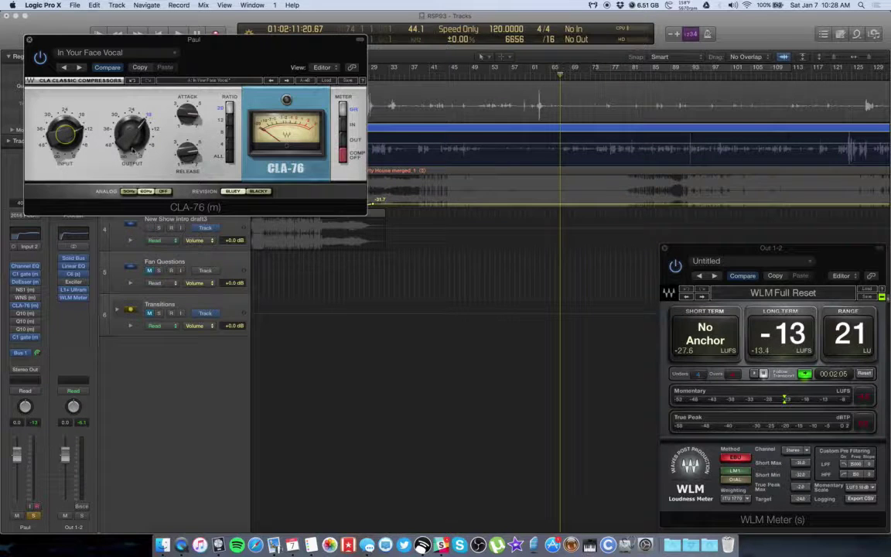
Adjust the CLA-76 output level, check it with playback of the soloed voice track, and close the compressor.
{"action": "left_click_drag", "start_coordinate": [132, 152], "coordinate": [137, 133]}
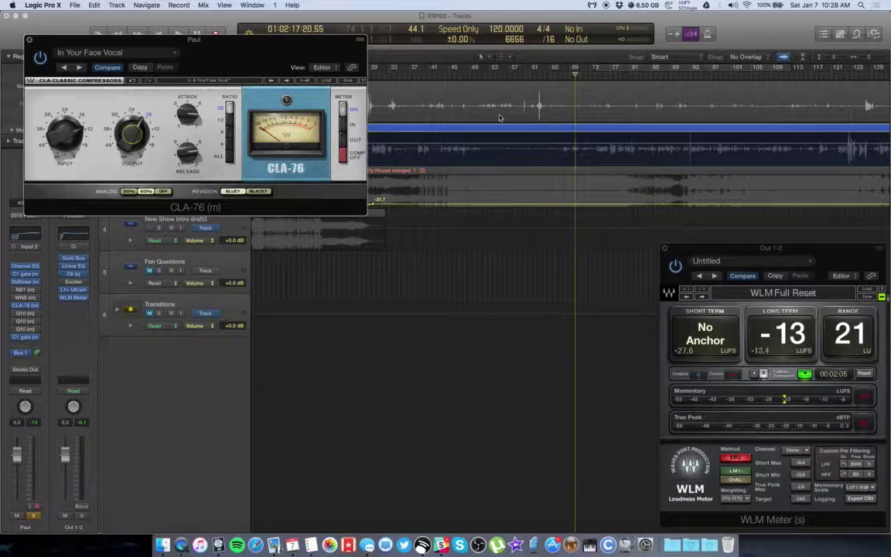
{"action": "key", "text": "space"}
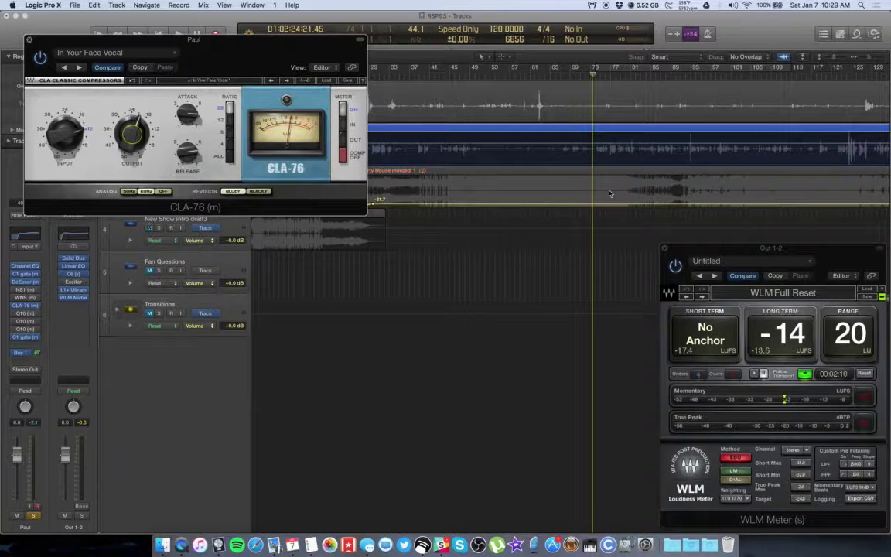
{"action": "key", "text": "space"}
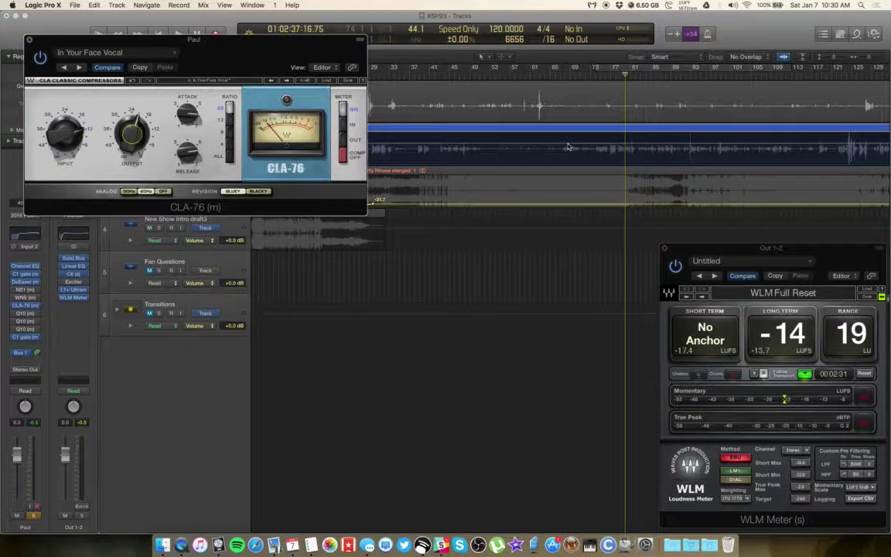
{"action": "left_click_drag", "start_coordinate": [252, 56], "coordinate": [471, 254]}
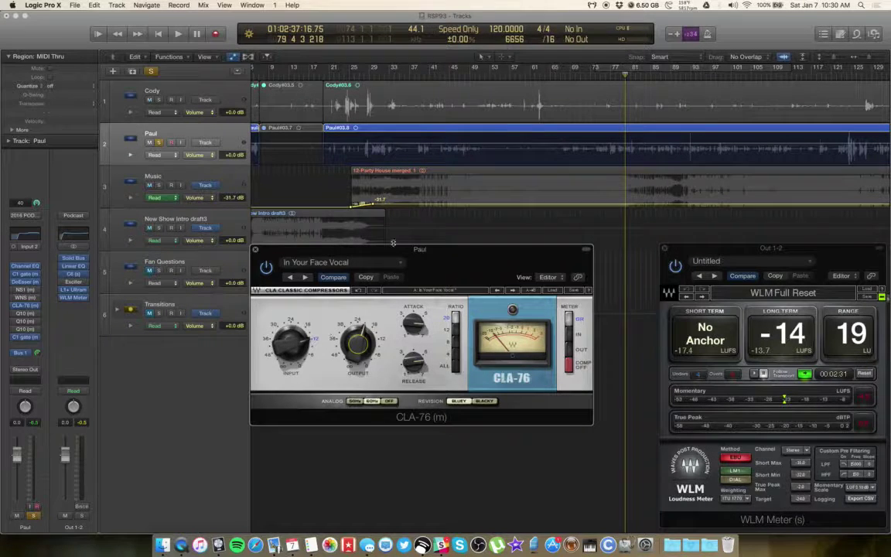
{"action": "left_click", "coordinate": [256, 251]}
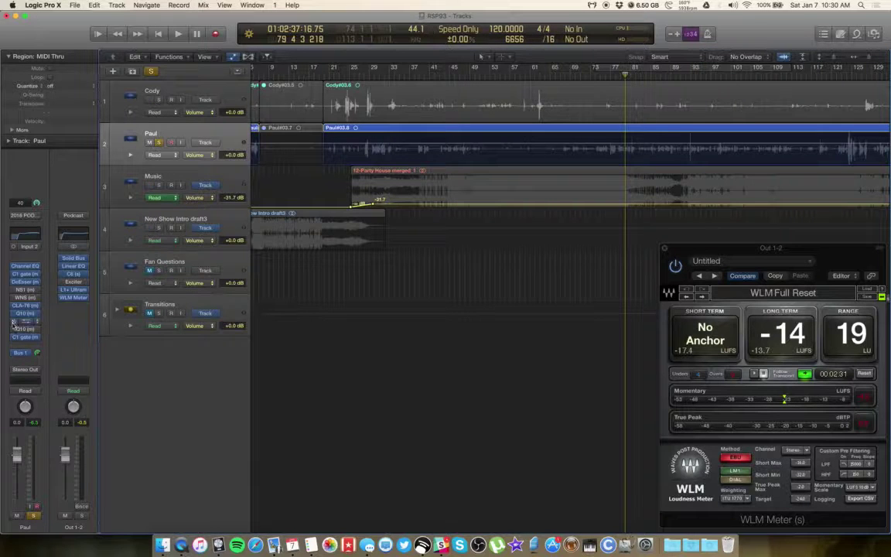
Enable the voice track's two SuperNotch (-46db) Q10 equalizers and compare their settings side by side before closing both.
{"action": "left_click", "coordinate": [32, 319]}
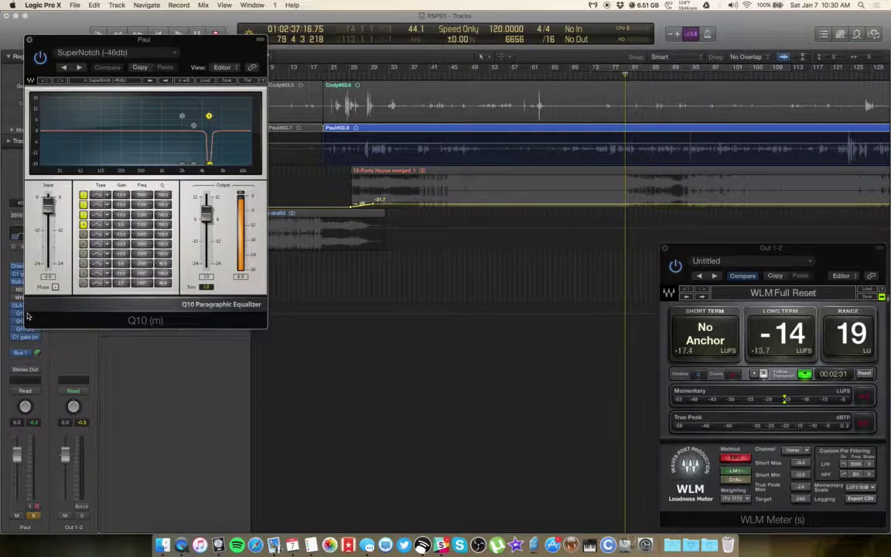
{"action": "key", "text": "v"}
{"action": "key", "text": "v"}
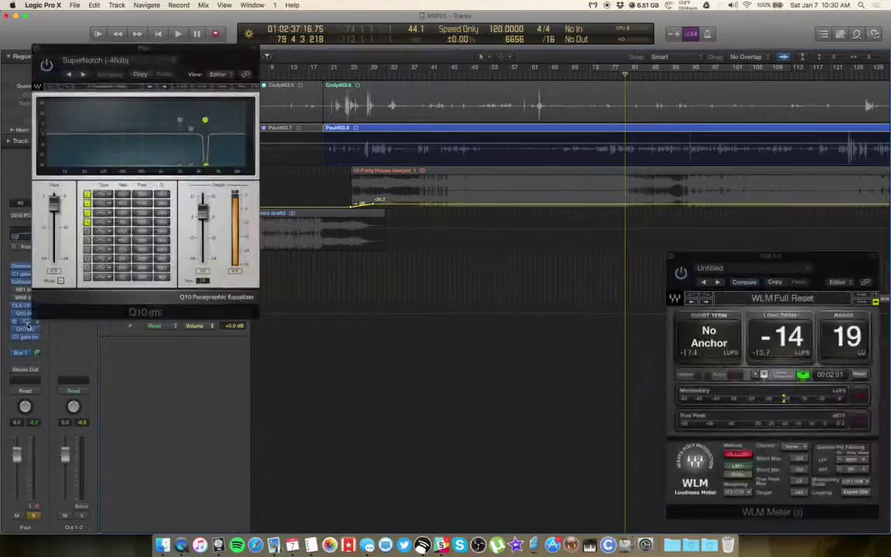
{"action": "left_click_drag", "start_coordinate": [196, 60], "coordinate": [433, 50]}
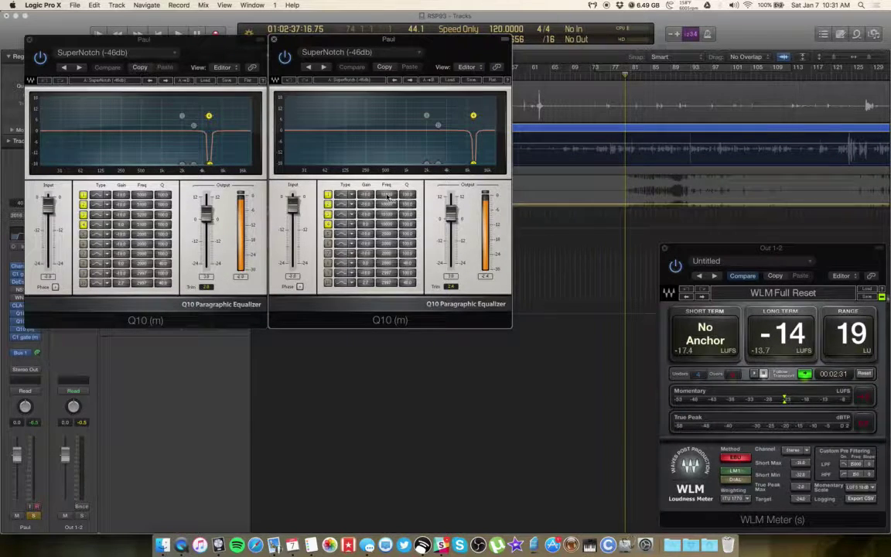
{"action": "left_click", "coordinate": [274, 40]}
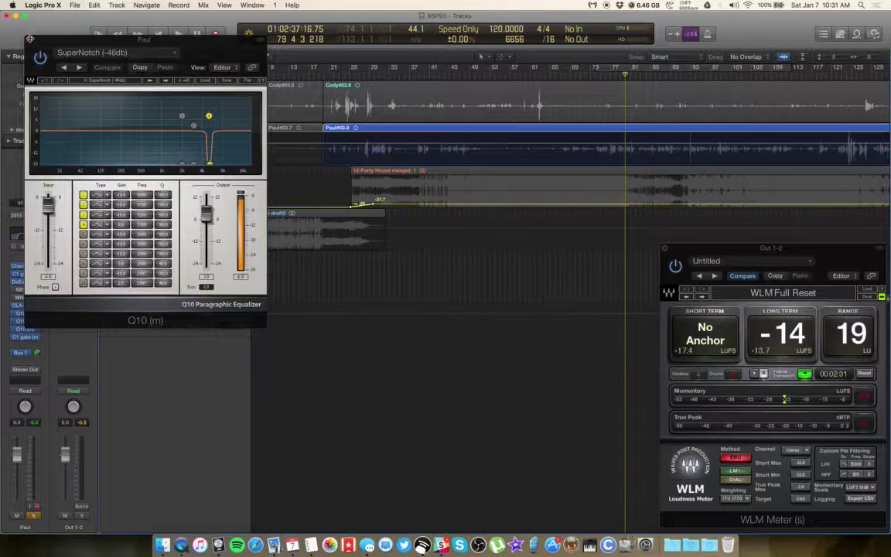
{"action": "left_click", "coordinate": [32, 43]}
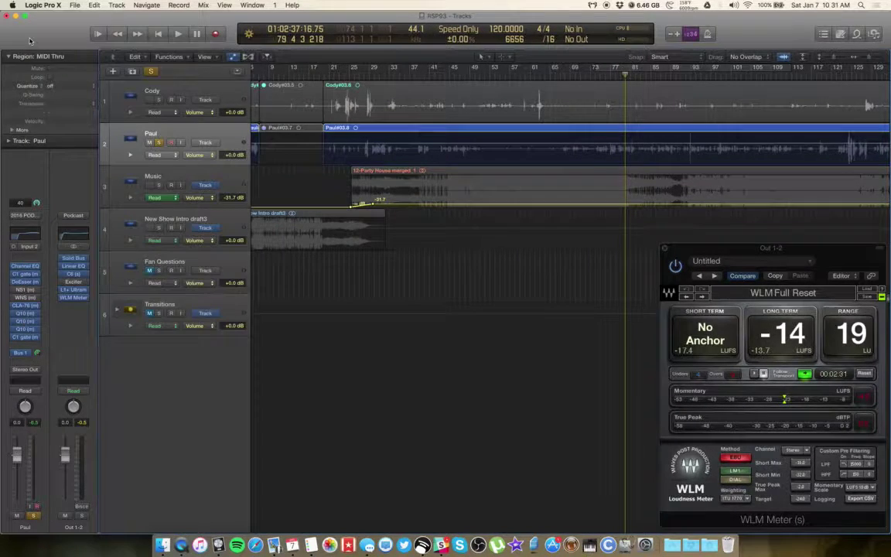
Open the voice track's third Q10 equalizer, review its HF Tilt (+1dB) curve and close it.
{"action": "left_click", "coordinate": [26, 331]}
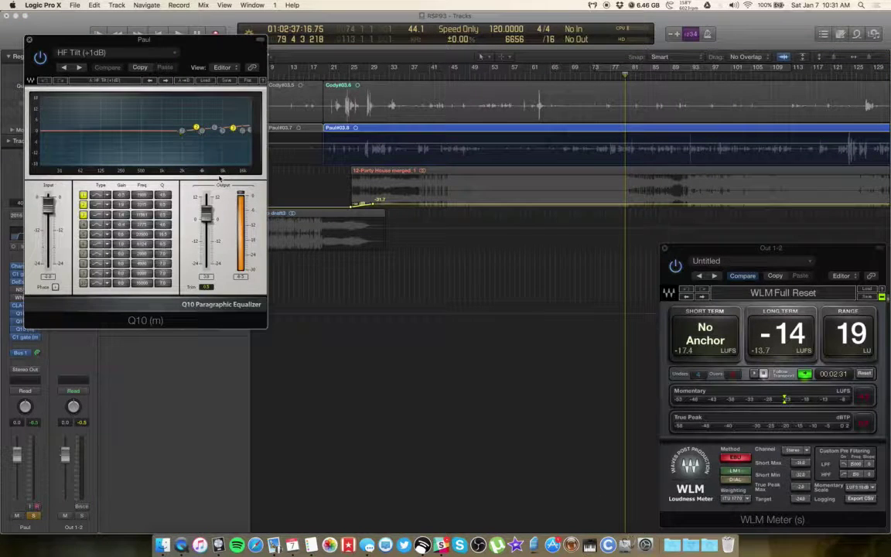
{"action": "left_click_drag", "start_coordinate": [113, 41], "coordinate": [256, 85]}
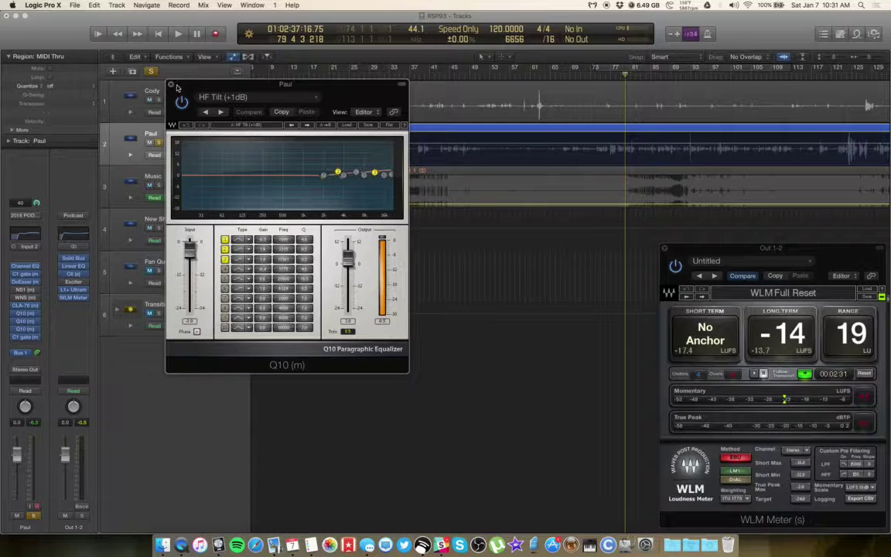
{"action": "left_click", "coordinate": [171, 84]}
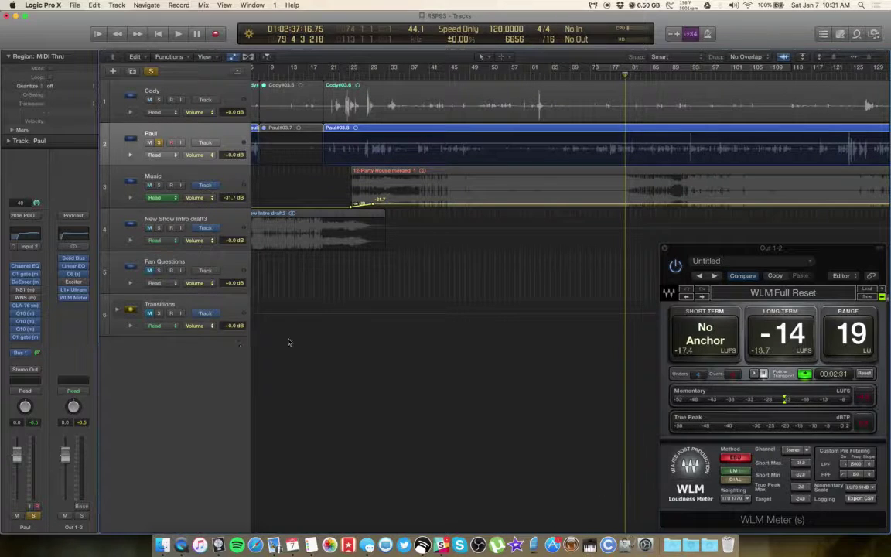
Enable the WNS noise suppressor on the voice track and apply its suggested fader curve while playing from bar 43.
{"action": "left_click", "coordinate": [27, 297]}
{"action": "left_click_drag", "start_coordinate": [90, 50], "coordinate": [171, 229]}
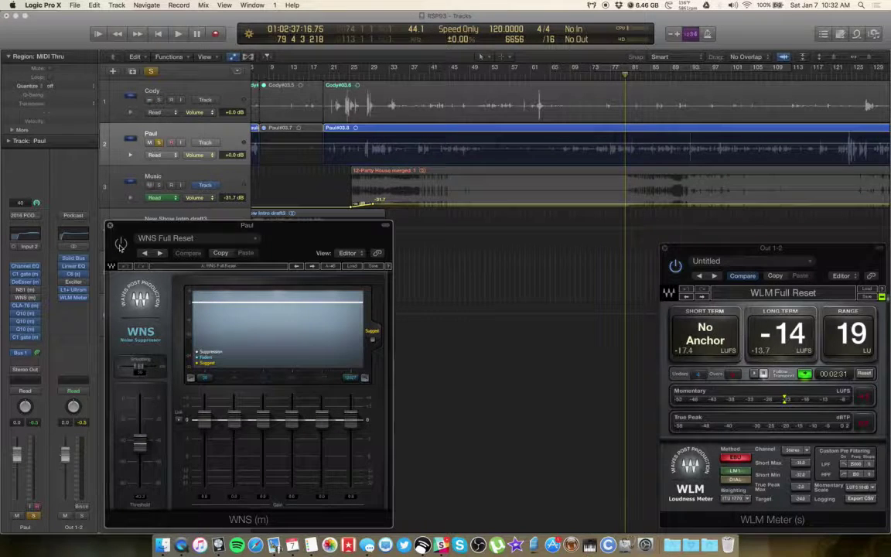
{"action": "left_click", "coordinate": [120, 245]}
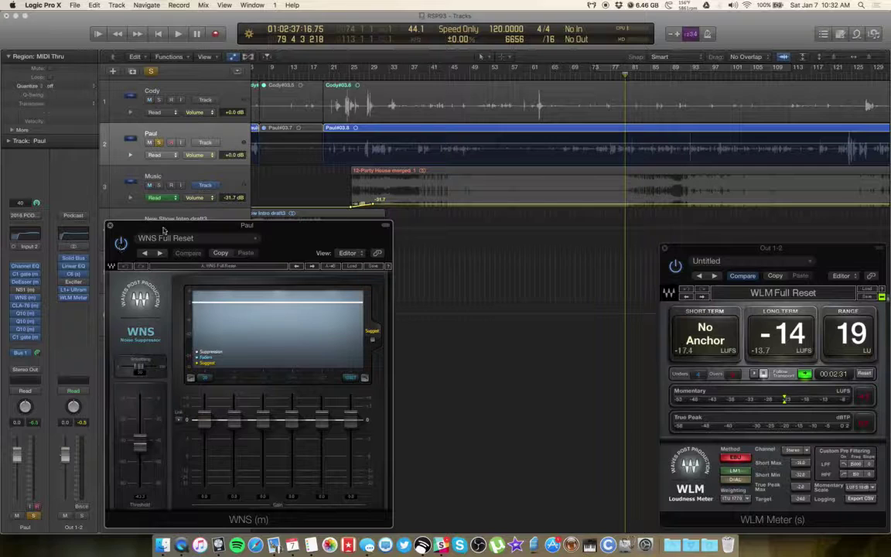
{"action": "left_click", "coordinate": [440, 75]}
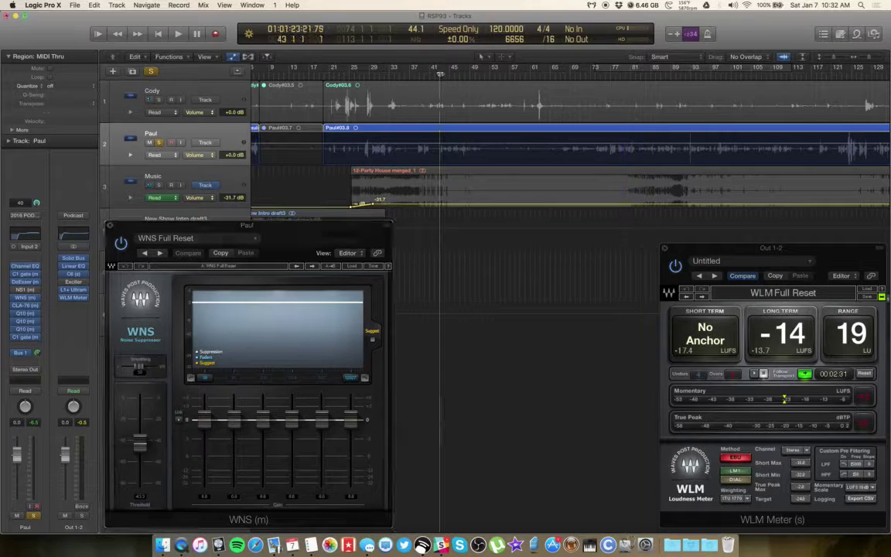
{"action": "key", "text": "space"}
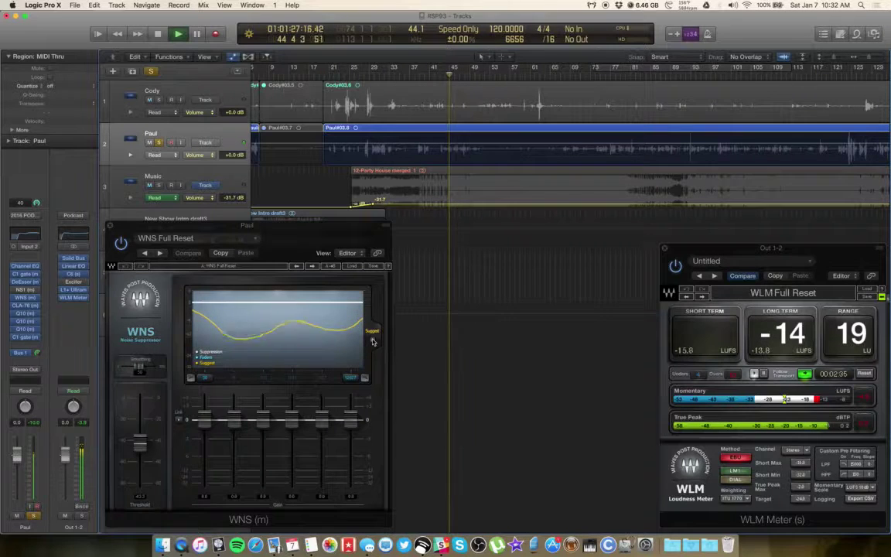
{"action": "left_click", "coordinate": [372, 341]}
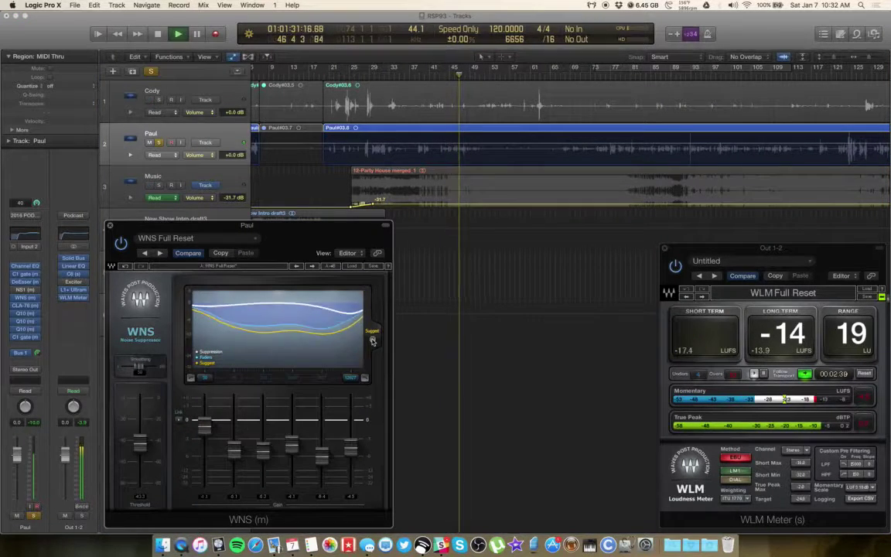
Apply a new WNS suggested curve while playing from about bar 76, and return the playhead to bar 76.
{"action": "left_click_drag", "start_coordinate": [218, 225], "coordinate": [176, 148]}
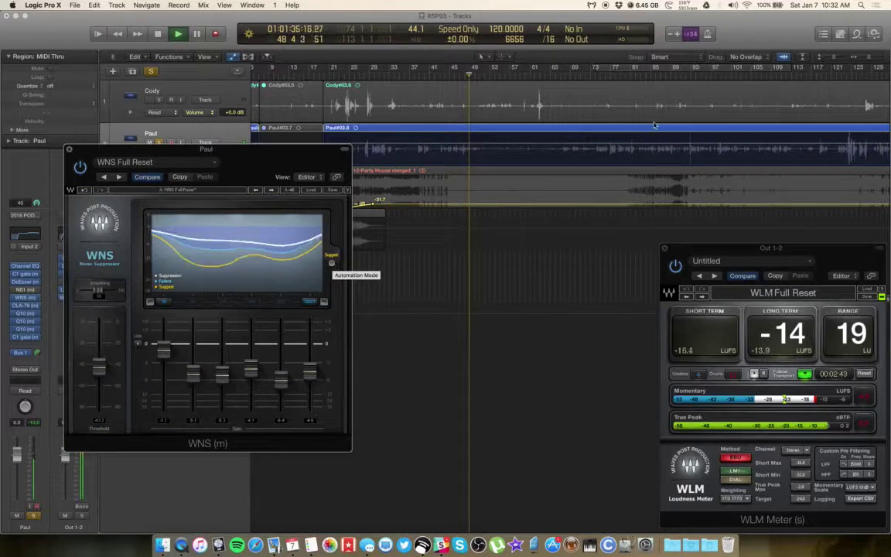
{"action": "left_click", "coordinate": [605, 75]}
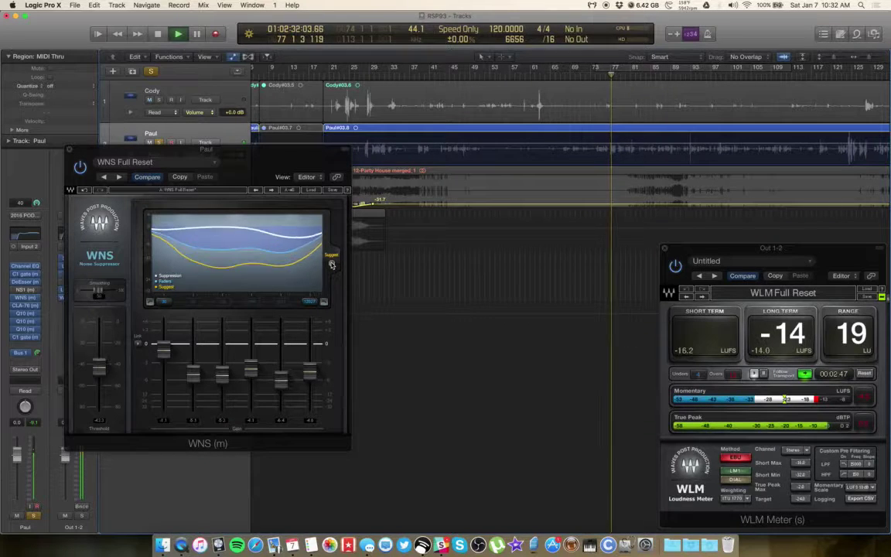
{"action": "left_click", "coordinate": [331, 264]}
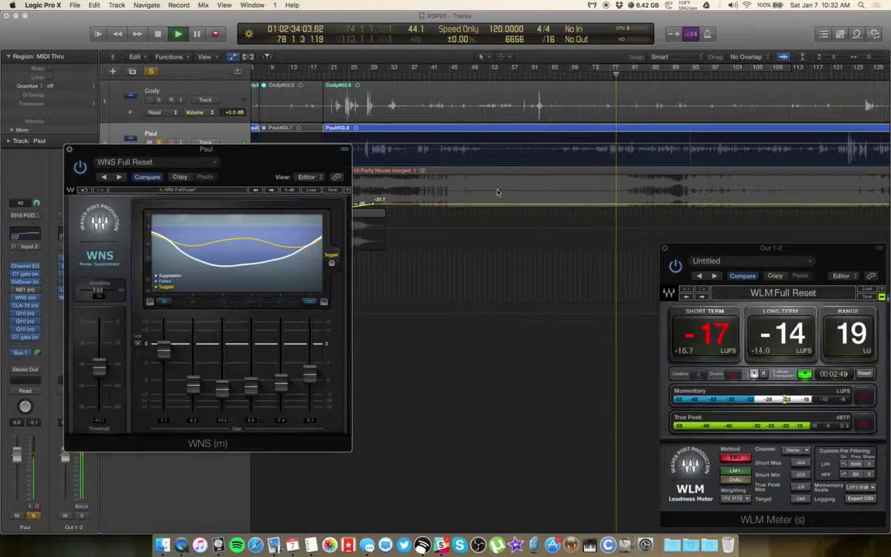
{"action": "left_click", "coordinate": [606, 75]}
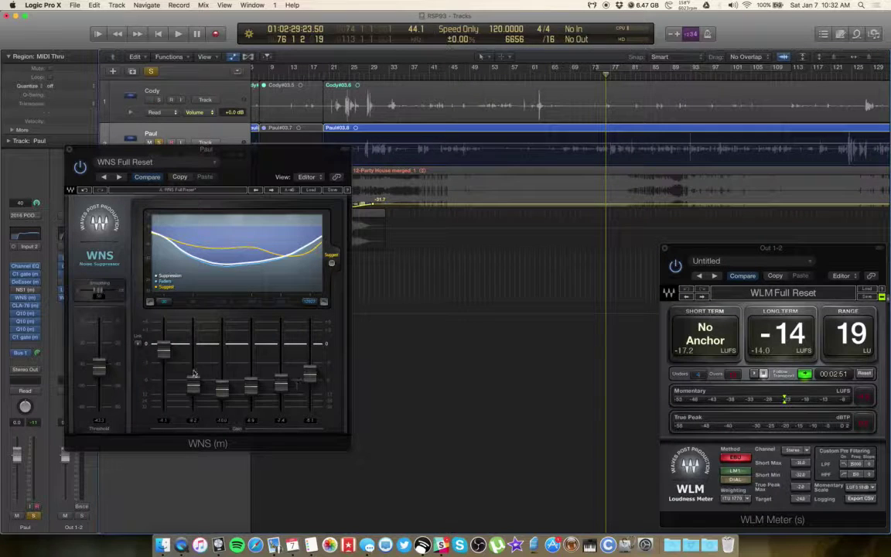
Compare the voice from bar 76 with WNS bypassed and active, leave it enabled and close the plug-in.
{"action": "left_click", "coordinate": [80, 171]}
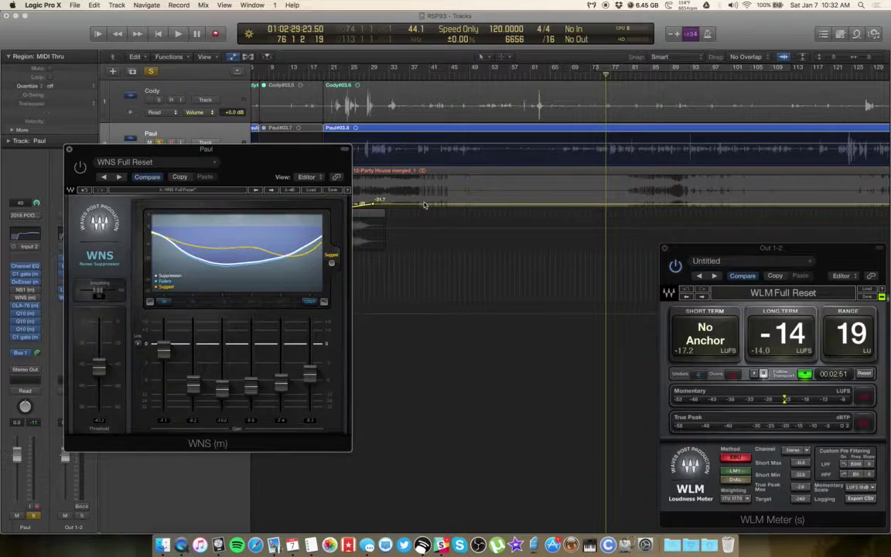
{"action": "key", "text": "space"}
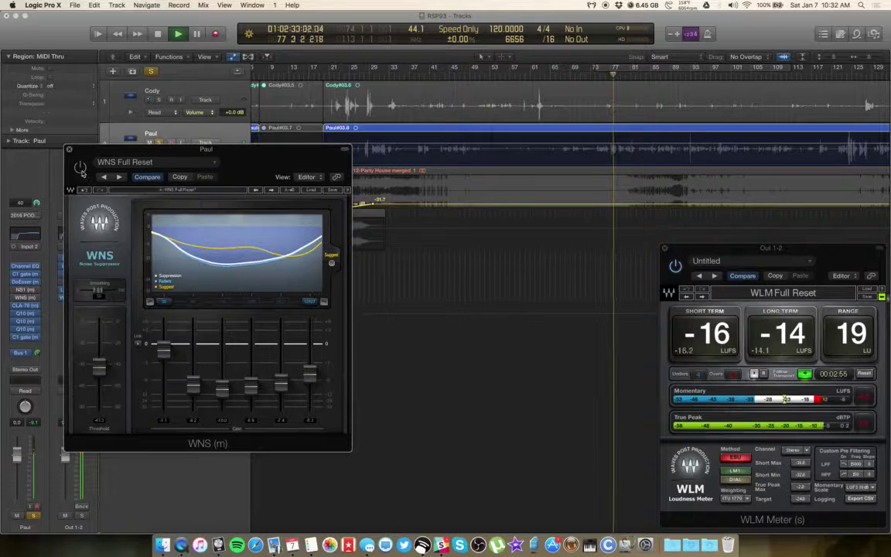
{"action": "left_click", "coordinate": [81, 169]}
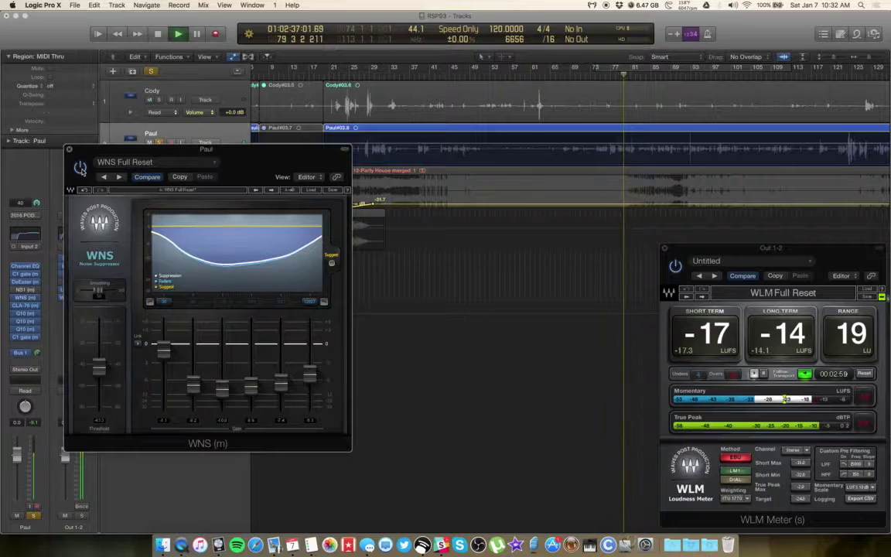
{"action": "left_click", "coordinate": [80, 167]}
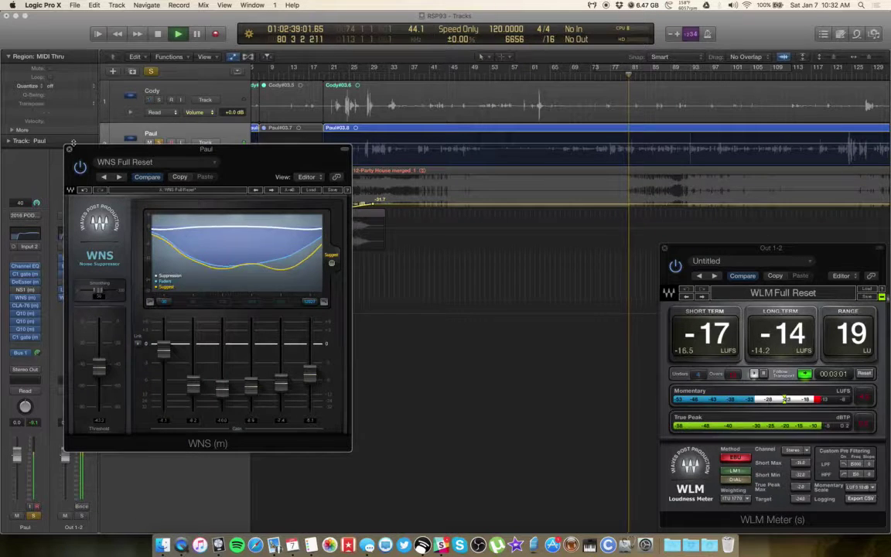
{"action": "key", "text": "space"}
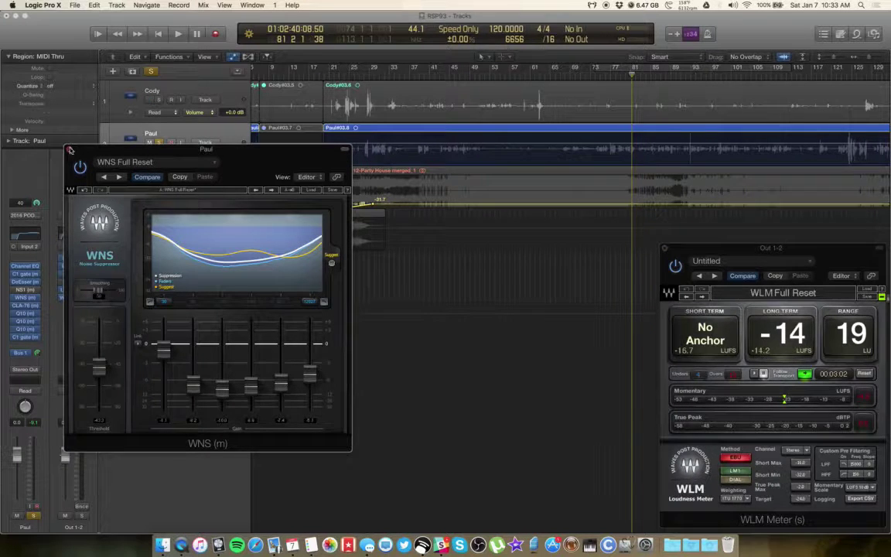
{"action": "left_click", "coordinate": [70, 149]}
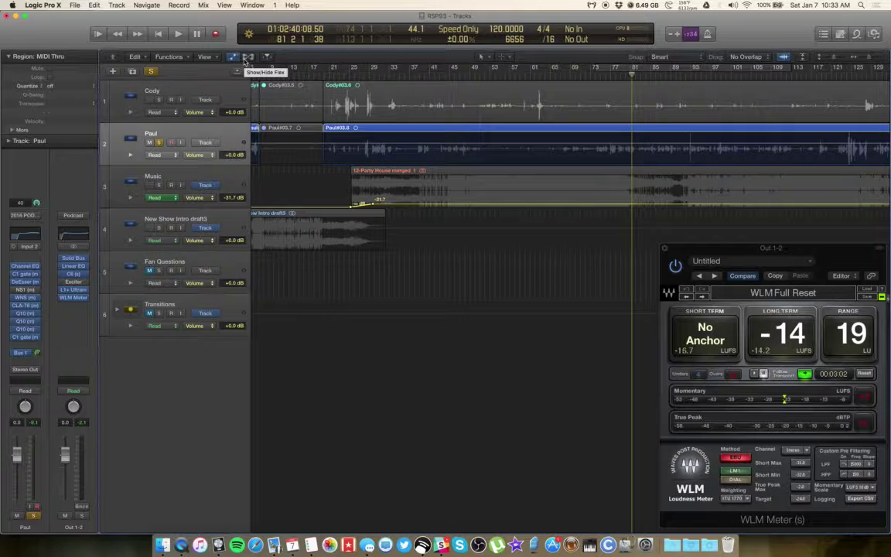
Reopen the WNS noise suppressor briefly, inspect the voice track's NS1 noise suppressor and close both.
{"action": "left_click", "coordinate": [27, 297]}
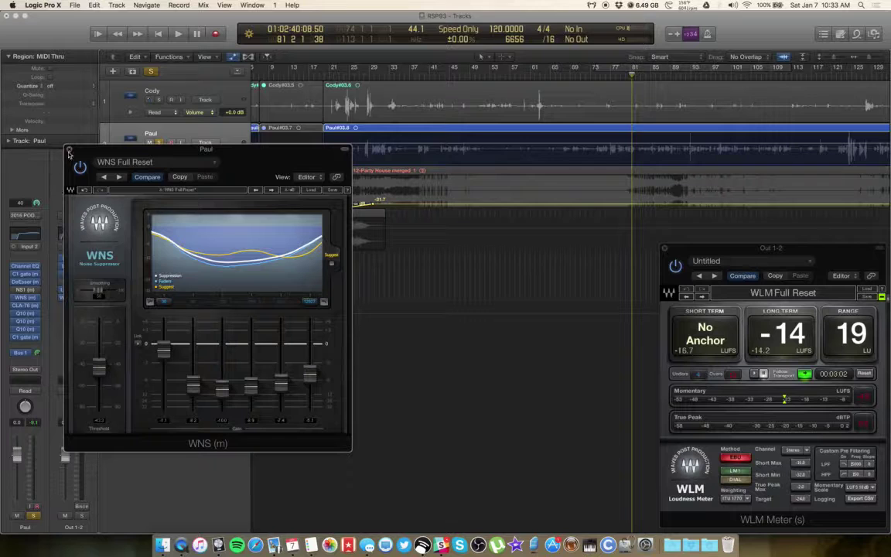
{"action": "left_click", "coordinate": [27, 298]}
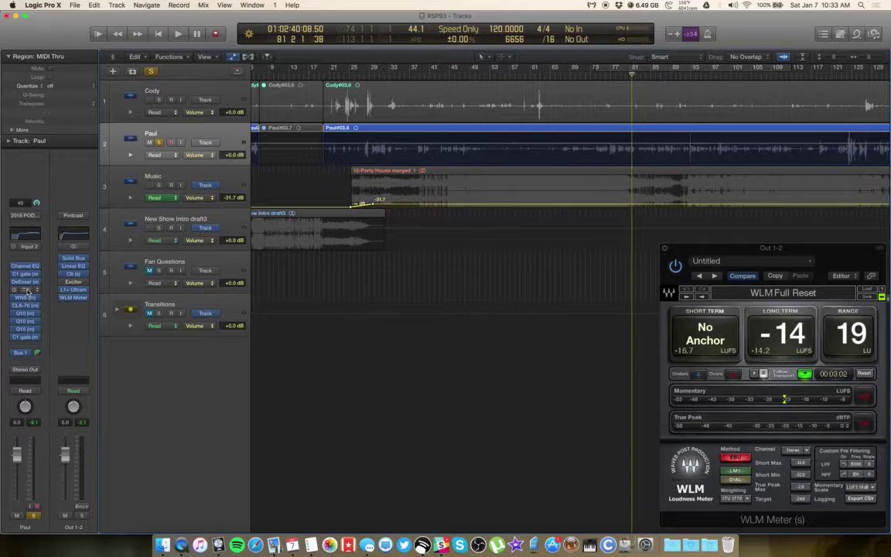
{"action": "left_click", "coordinate": [27, 289]}
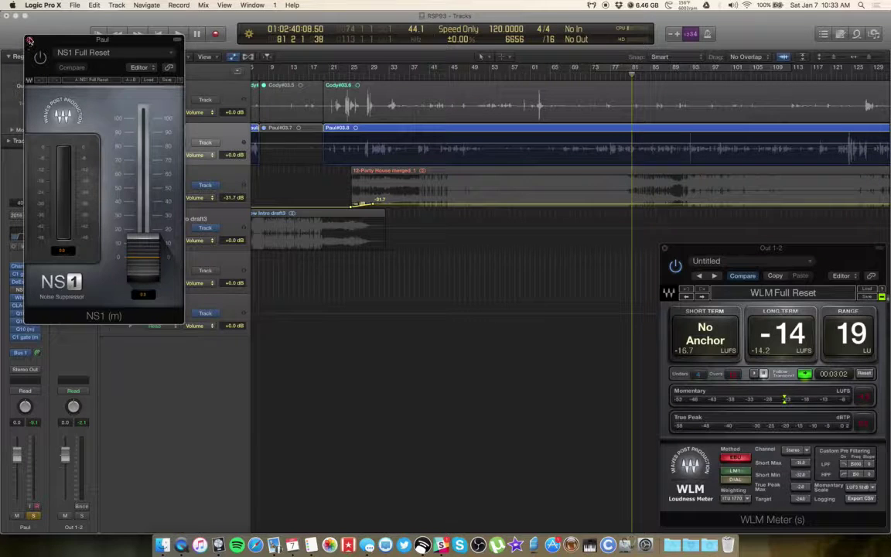
{"action": "left_click", "coordinate": [29, 41]}
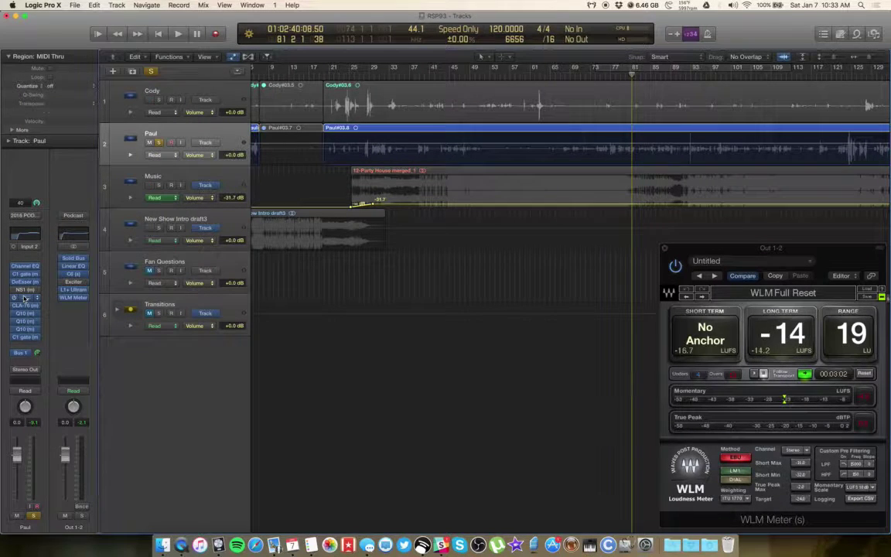
Hide the plug-in windows, show a wider stretch of the episode timeline and turn off the voice track's solo.
{"action": "key", "text": "v"}
{"action": "scroll", "coordinate": [463, 291], "scroll_direction": "left", "scroll_amount": 4}
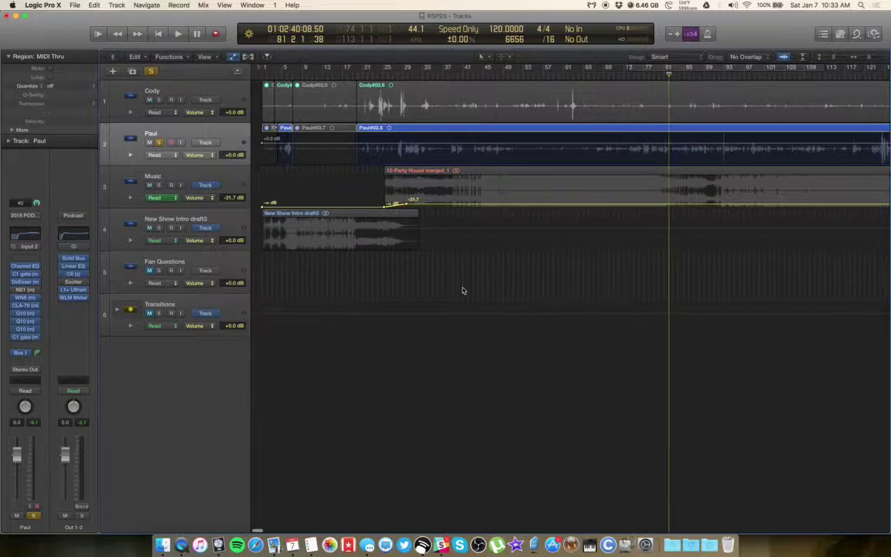
{"action": "scroll", "coordinate": [464, 290], "scroll_direction": "down", "scroll_amount": 6}
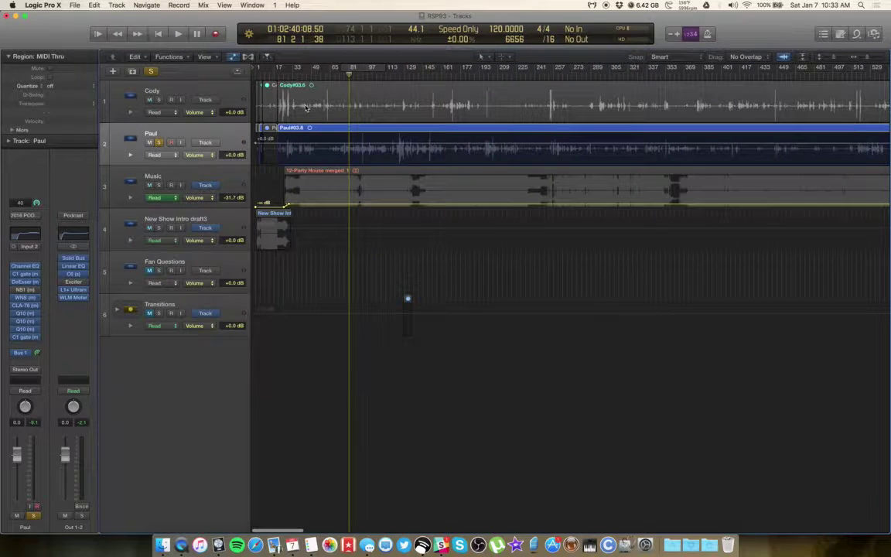
{"action": "key", "text": "s"}
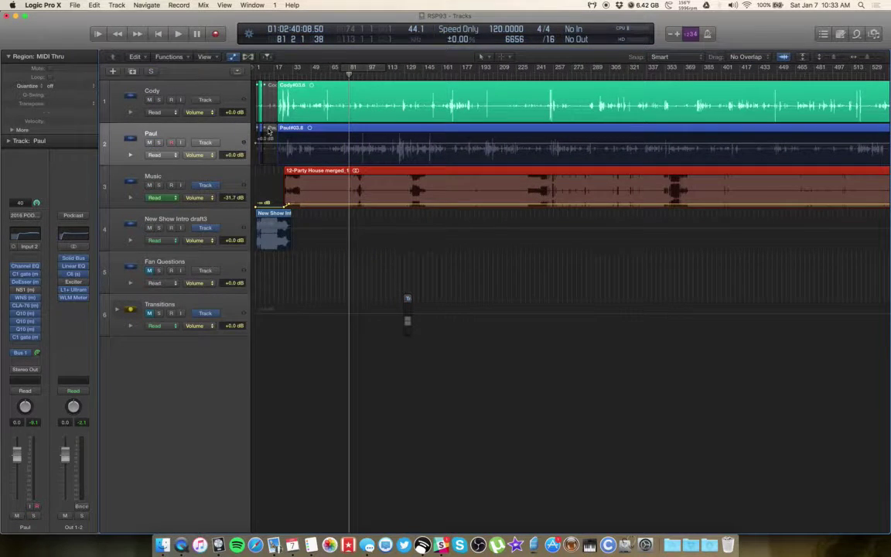
Hide the track automation and review the channel strips of both voice tracks and the Music track.
{"action": "key", "text": "a"}
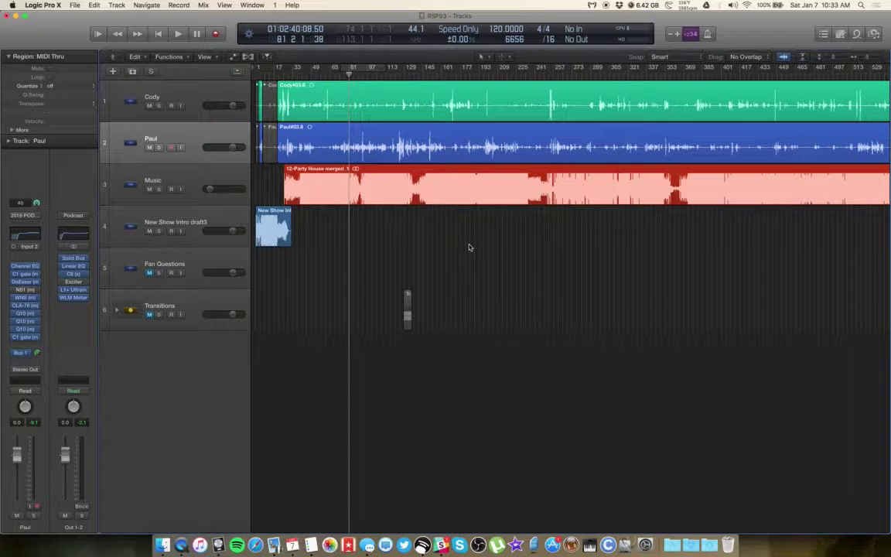
{"action": "left_click", "coordinate": [208, 89]}
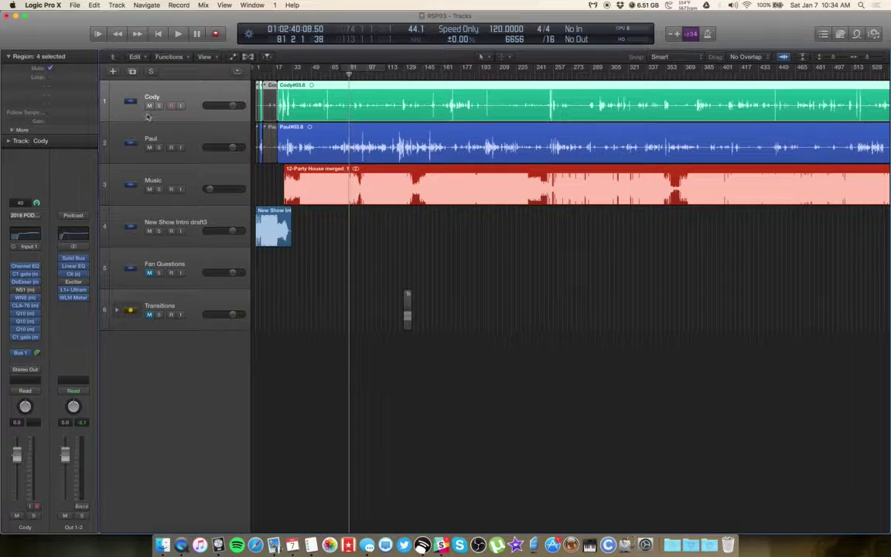
{"action": "left_click", "coordinate": [196, 137]}
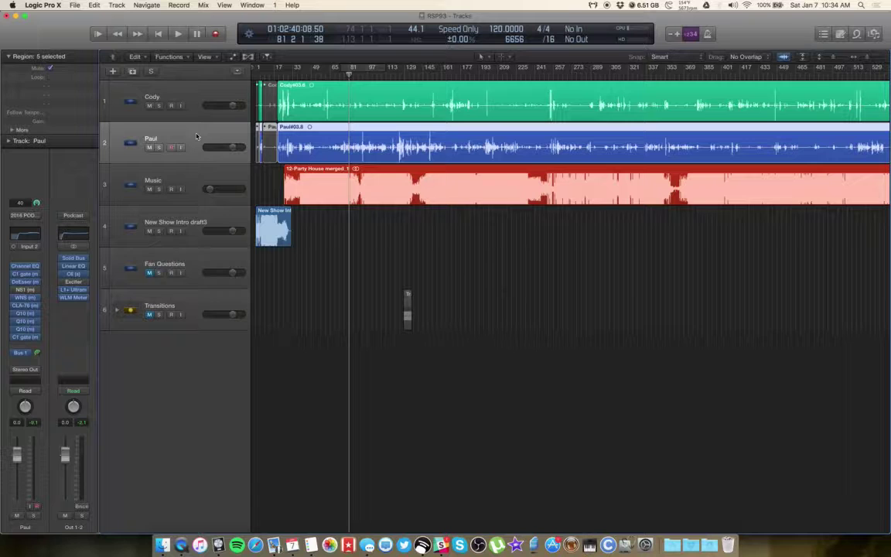
{"action": "left_click", "coordinate": [198, 183]}
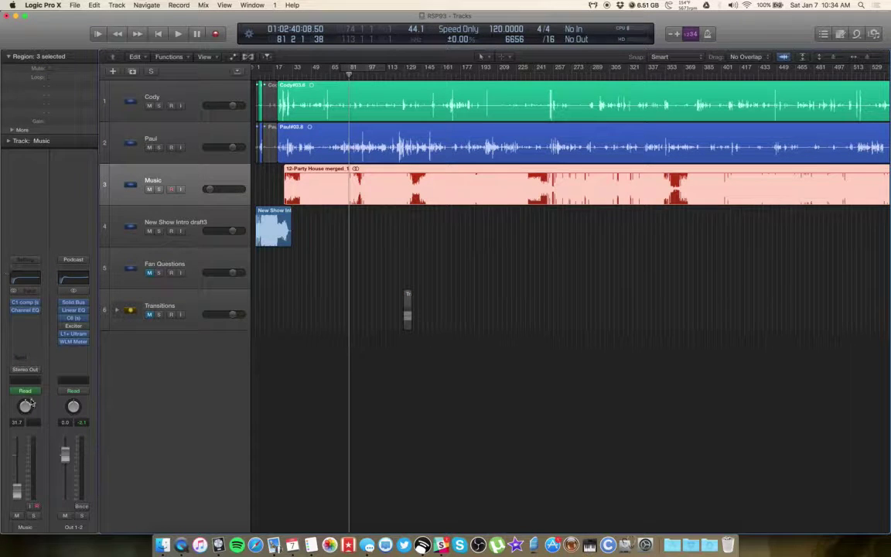
{"action": "key", "text": "super+a"}
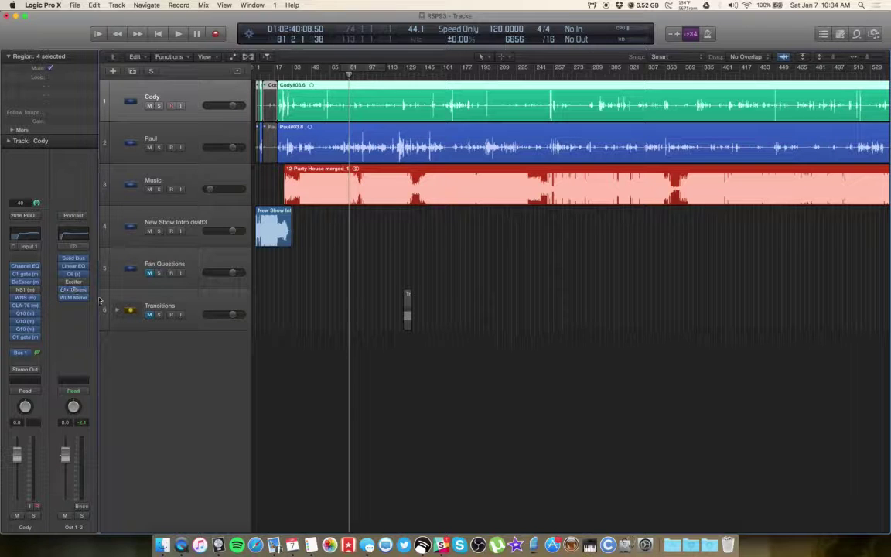
Open the L1+ Ultramaximizer on the stereo output, check its output ceiling and play the mix from about bar 300.
{"action": "left_click", "coordinate": [76, 291]}
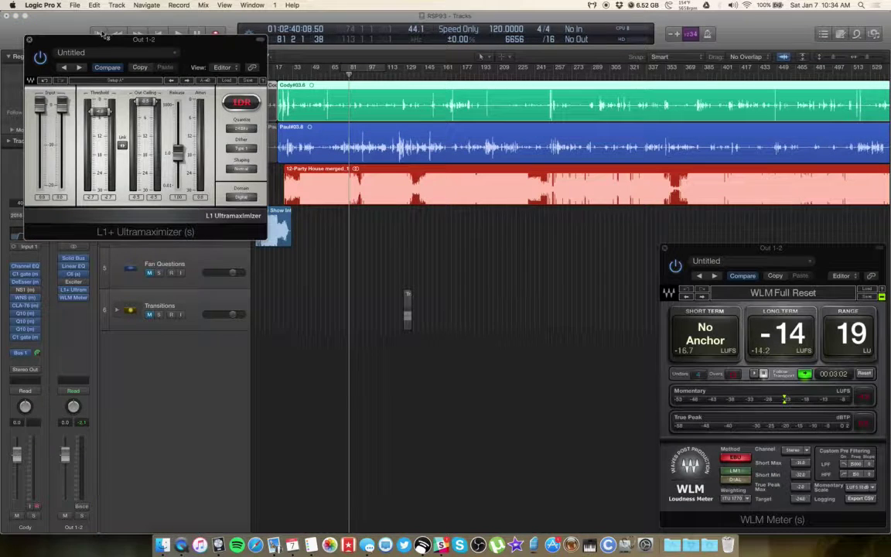
{"action": "left_click_drag", "start_coordinate": [95, 40], "coordinate": [96, 293]}
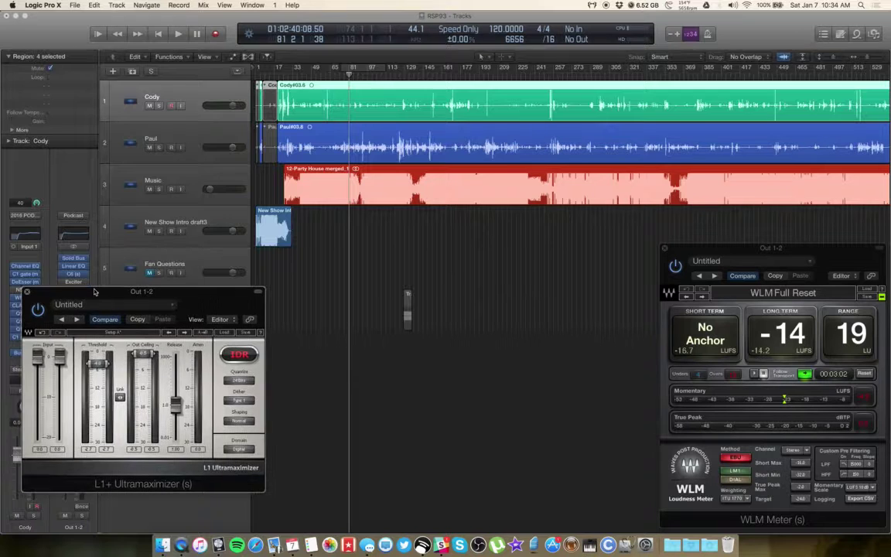
{"action": "left_click", "coordinate": [154, 352]}
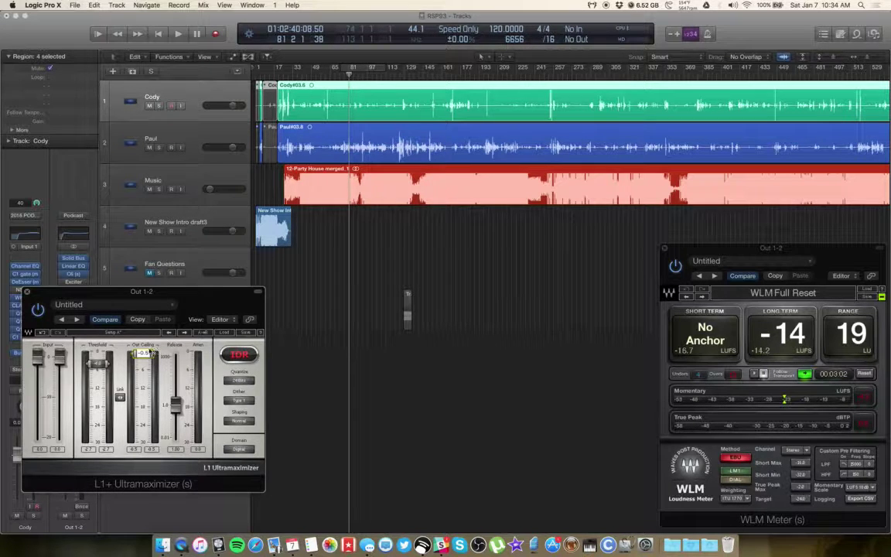
{"action": "key", "text": "space"}
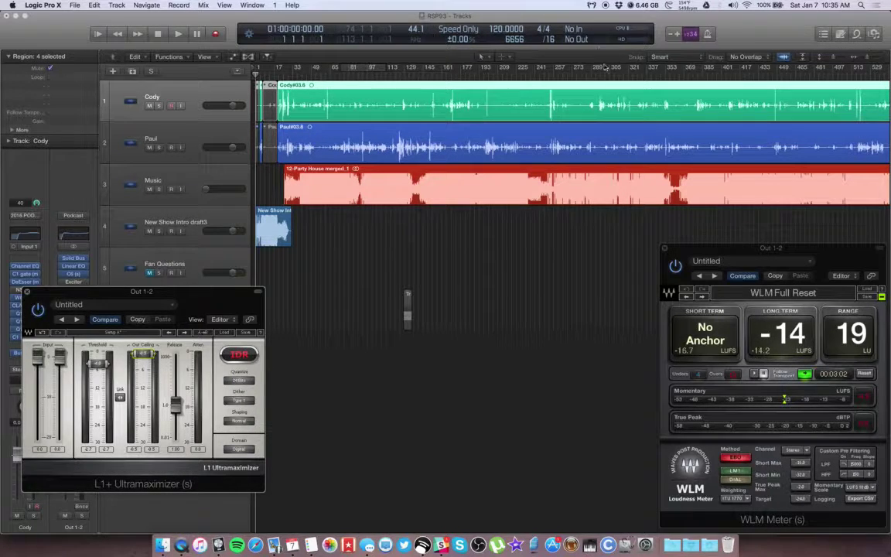
{"action": "left_click_drag", "start_coordinate": [540, 73], "coordinate": [598, 75]}
{"action": "key", "text": "space"}
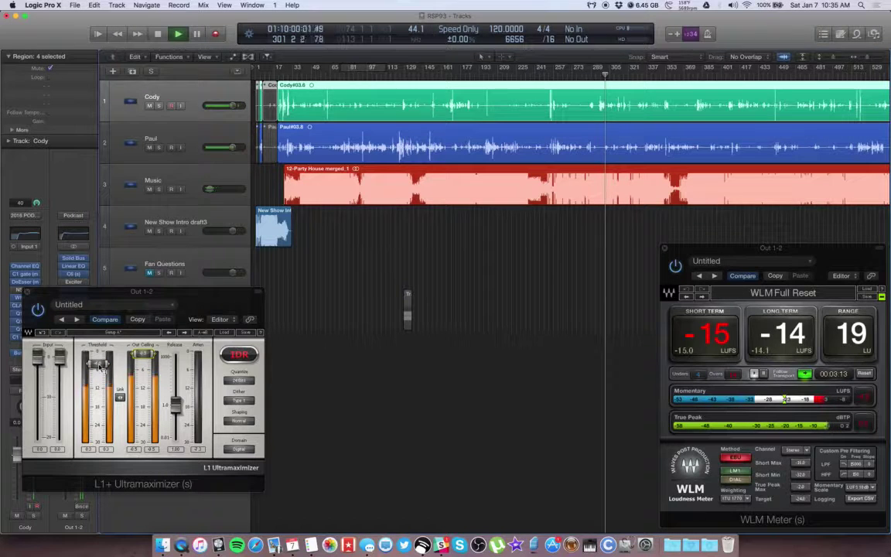
Try the limiter threshold at about -16 dB during playback, stop, restore it to about -4 dB and close the plug-in.
{"action": "left_click_drag", "start_coordinate": [99, 367], "coordinate": [99, 403]}
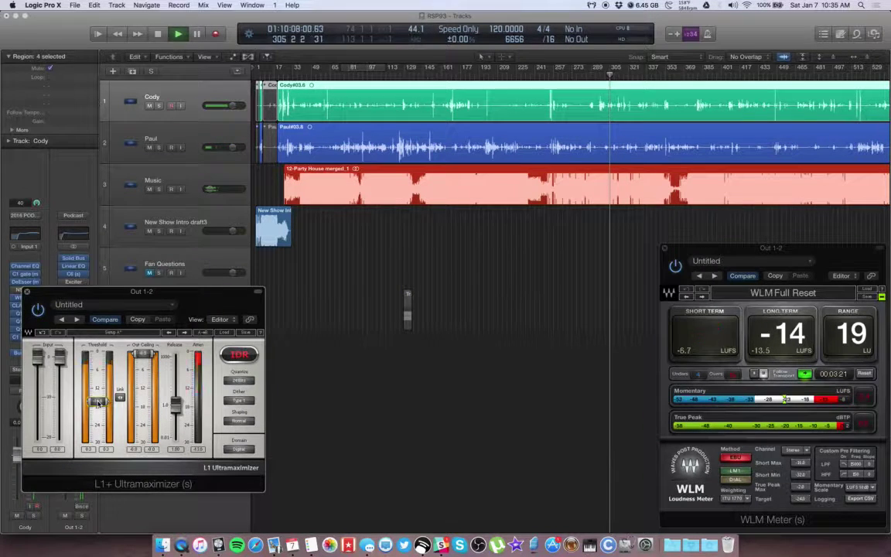
{"action": "key", "text": "space"}
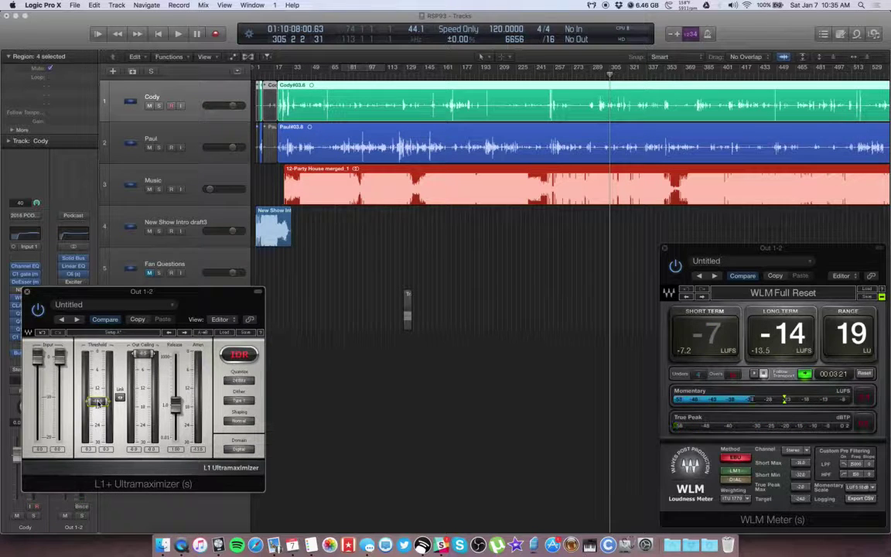
{"action": "left_click_drag", "start_coordinate": [98, 404], "coordinate": [98, 364]}
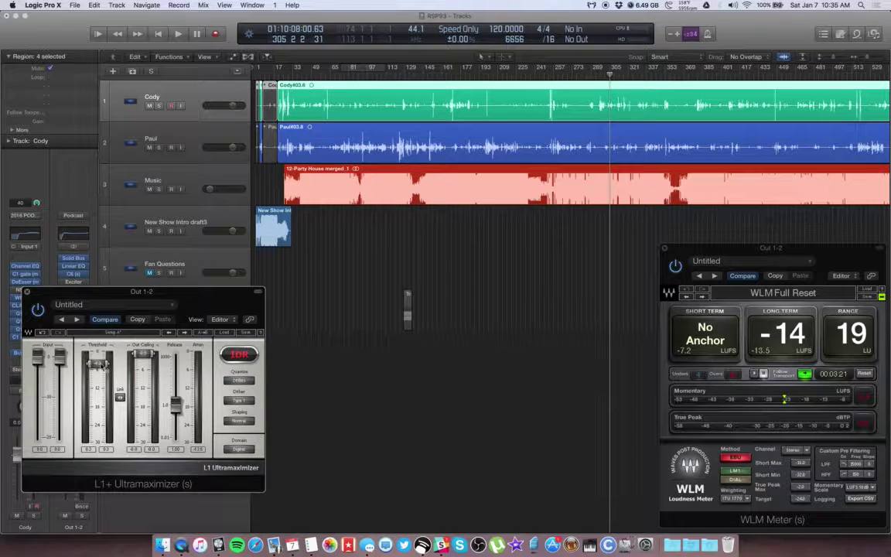
{"action": "left_click", "coordinate": [26, 294]}
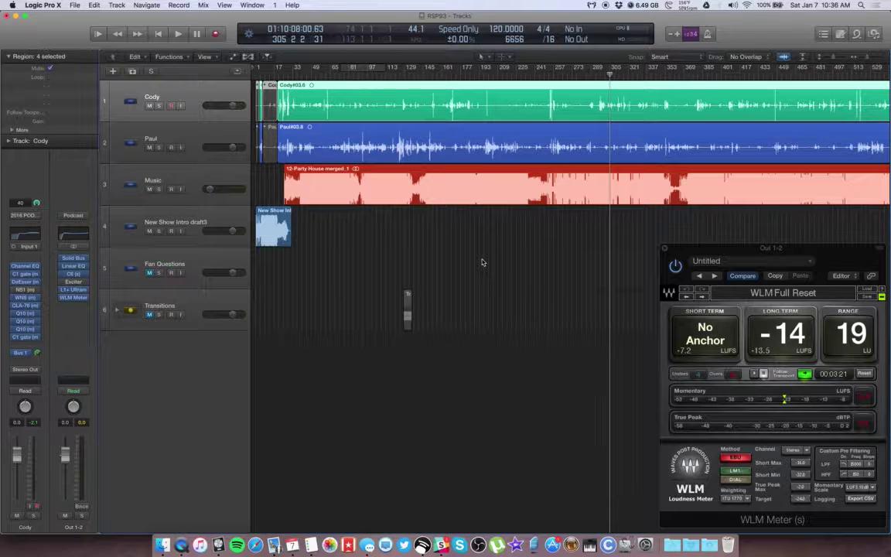
Look over the later stretch of the episode timeline, return to its start and place the playhead near bar 123.
{"action": "left_click", "coordinate": [482, 263]}
{"action": "scroll", "coordinate": [480, 263], "scroll_direction": "right", "scroll_amount": 5}
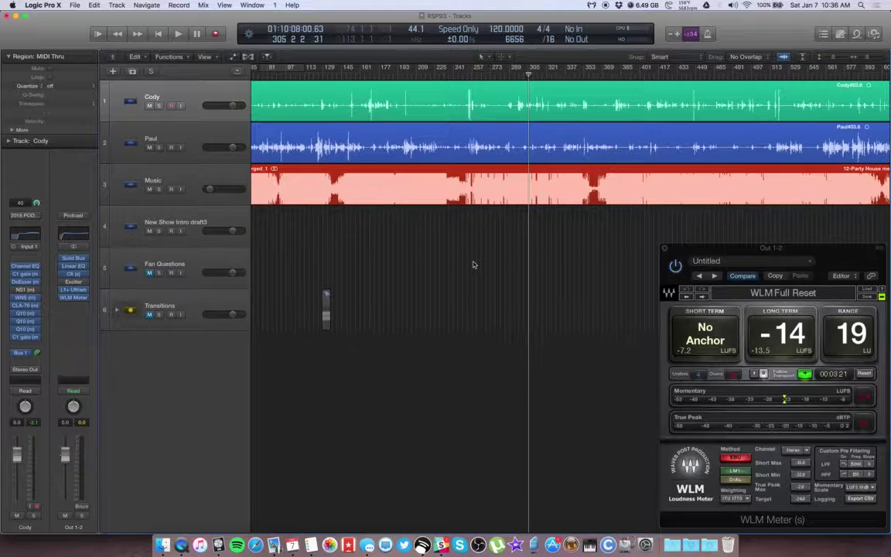
{"action": "scroll", "coordinate": [474, 265], "scroll_direction": "right", "scroll_amount": 10}
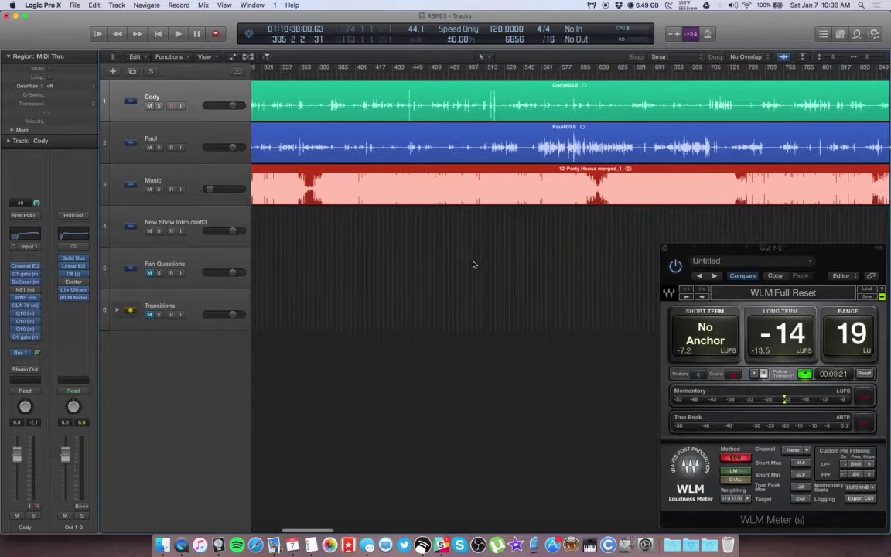
{"action": "scroll", "coordinate": [474, 264], "scroll_direction": "left", "scroll_amount": 1}
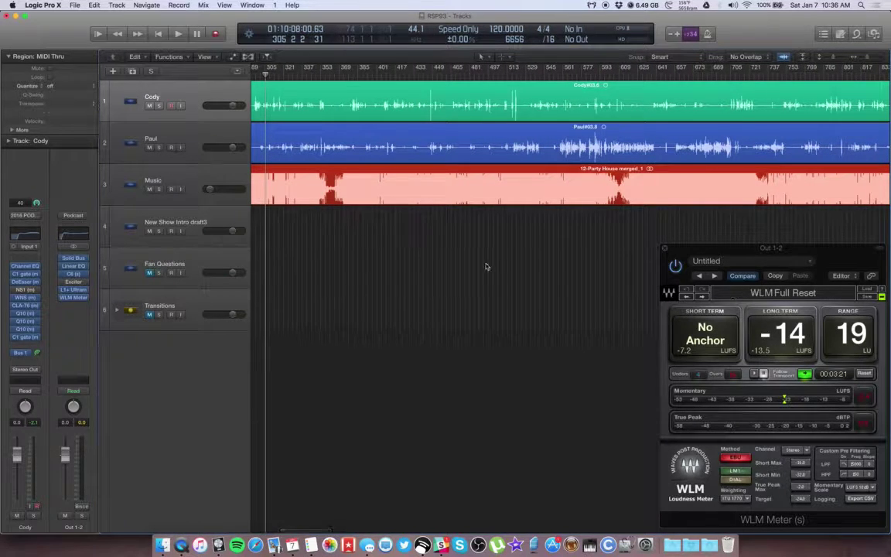
{"action": "scroll", "coordinate": [400, 256], "scroll_direction": "left", "scroll_amount": 15}
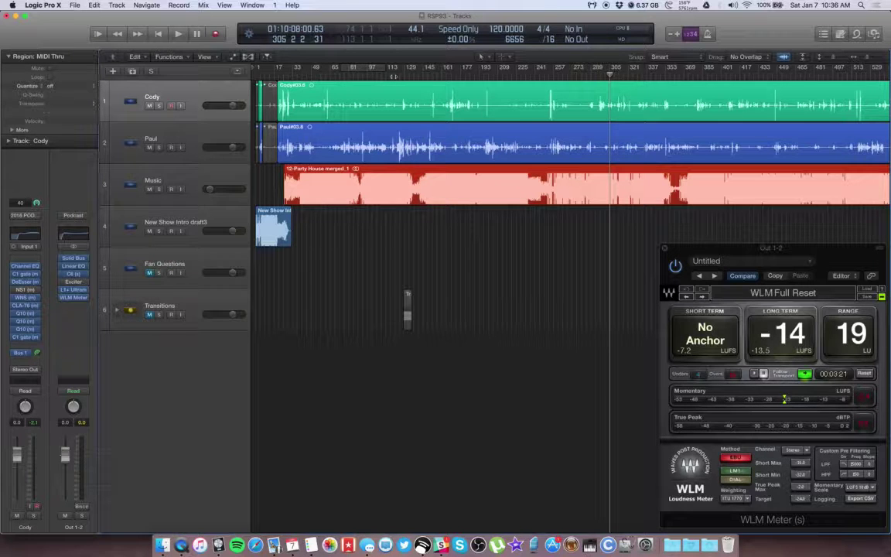
{"action": "left_click", "coordinate": [398, 75]}
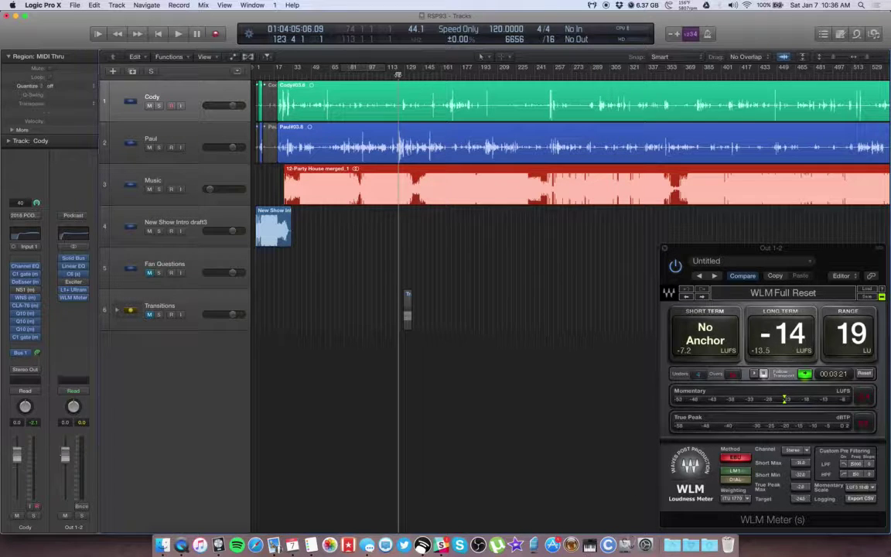
Open the C1 compressor on the Music track and place its window below the voice tracks.
{"action": "left_click", "coordinate": [232, 179]}
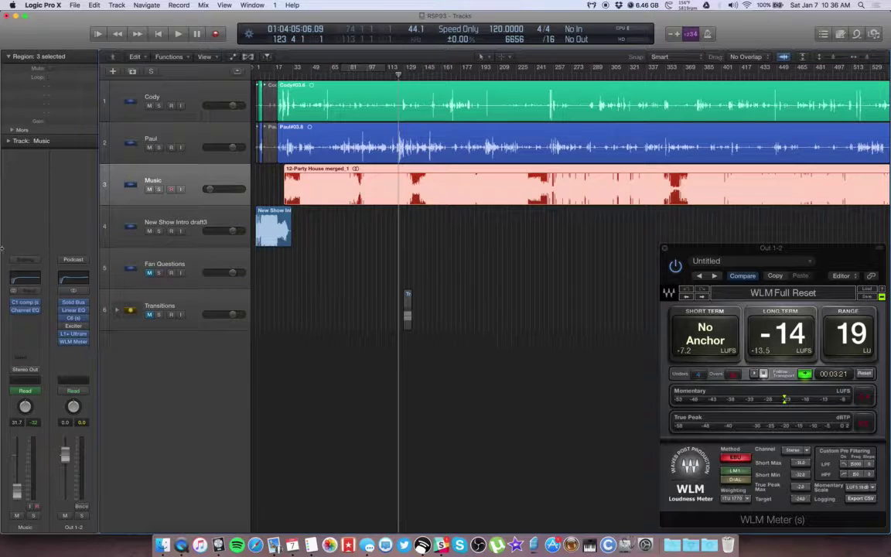
{"action": "left_click", "coordinate": [26, 301]}
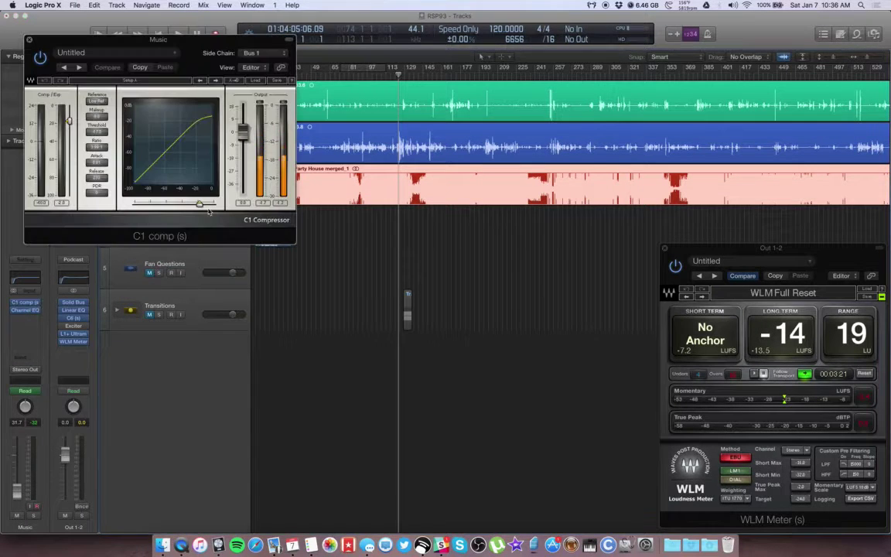
{"action": "left_click_drag", "start_coordinate": [124, 41], "coordinate": [120, 218]}
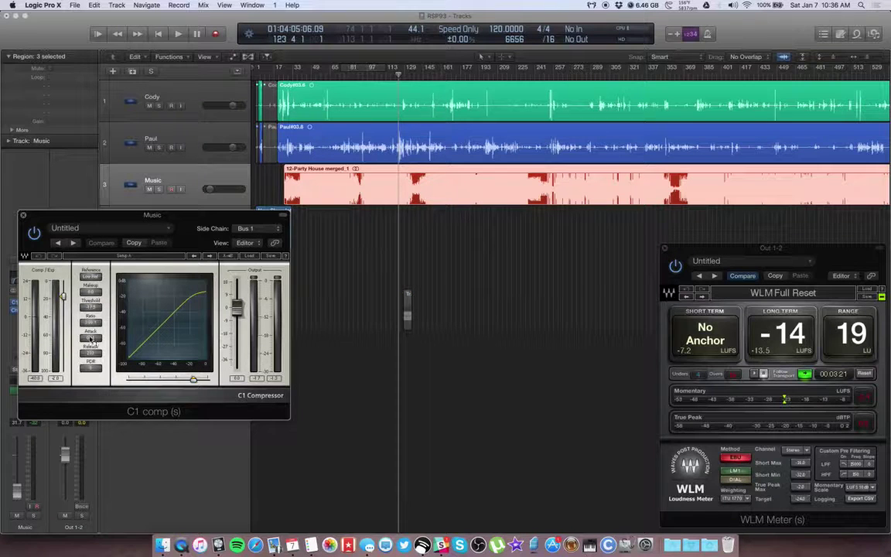
Set the Music compressor's attack to 1.00 and release to 2000, keeping Bus 1 as its side chain.
{"action": "double_click", "coordinate": [90, 339]}
{"action": "type", "text": "1"}
{"action": "key", "text": "Tab"}
{"action": "type", "text": "2"}
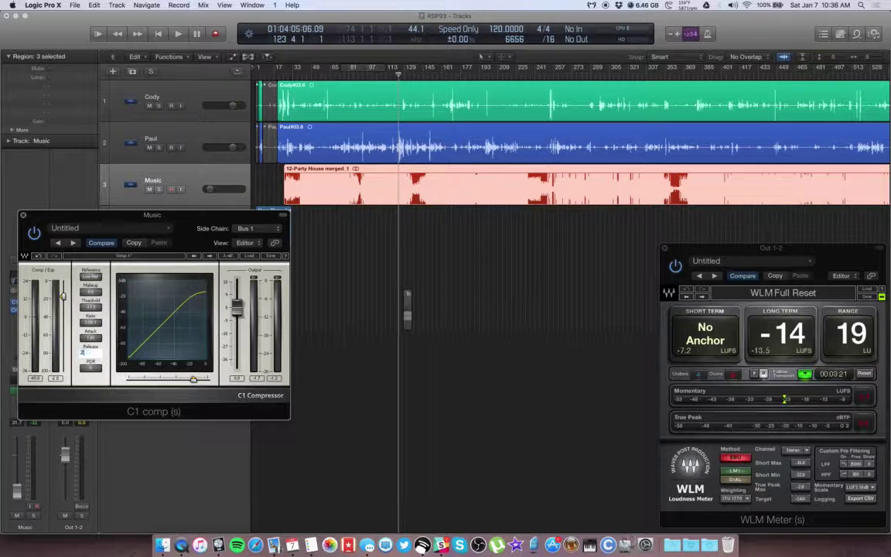
{"action": "key", "text": "Return"}
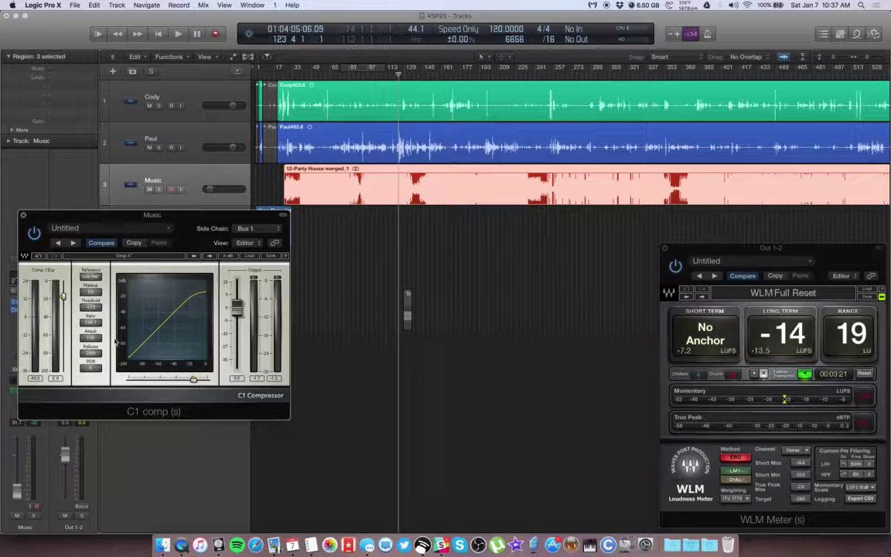
{"action": "left_click", "coordinate": [271, 229]}
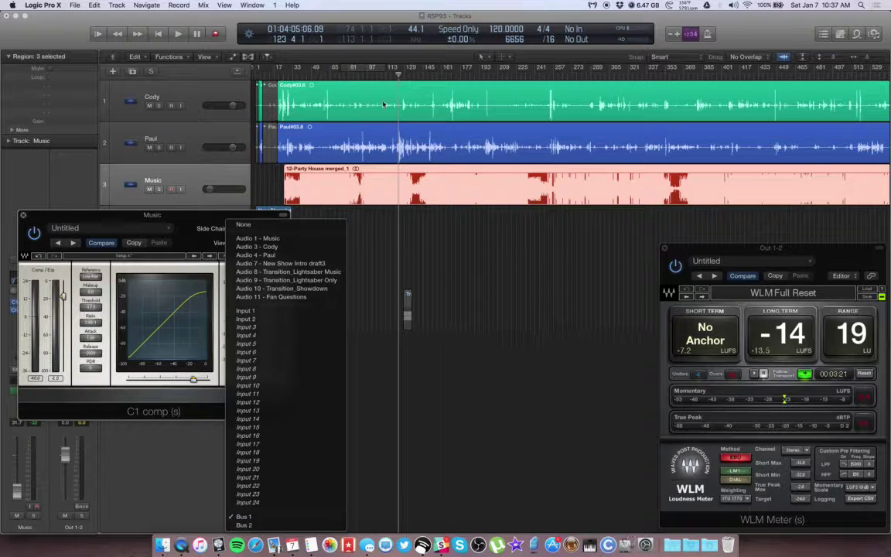
{"action": "left_click", "coordinate": [260, 520]}
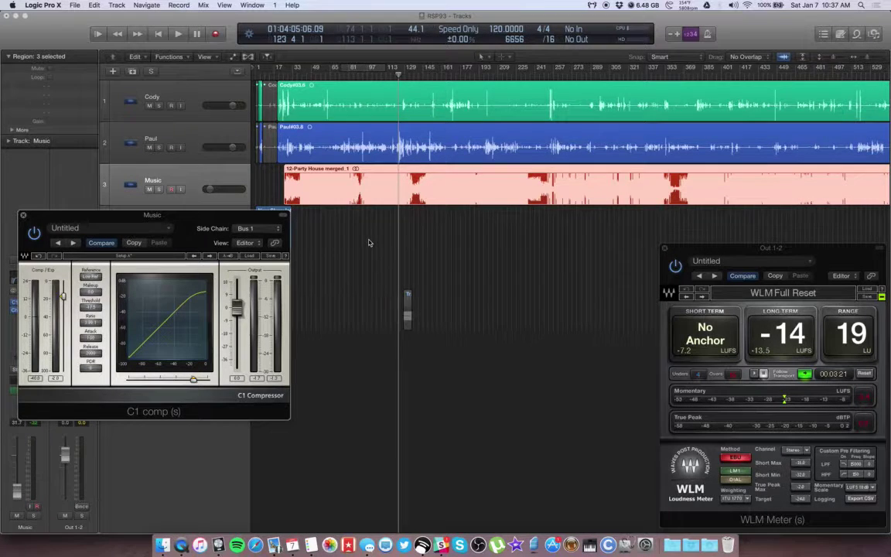
Zoom in on the timeline around bars 106 to 130, mute both voice tracks and play the music alone from bar 113.
{"action": "key", "text": "super+Right"}
{"action": "key", "text": "super+Right"}
{"action": "key", "text": "super+Right"}
{"action": "key", "text": "super+Right"}
{"action": "key", "text": "super+Right"}
{"action": "key", "text": "super+Right"}
{"action": "key", "text": "super+Right"}
{"action": "key", "text": "super+Right"}
{"action": "scroll", "coordinate": [368, 248], "scroll_direction": "left", "scroll_amount": 8}
{"action": "left_click", "coordinate": [463, 147]}
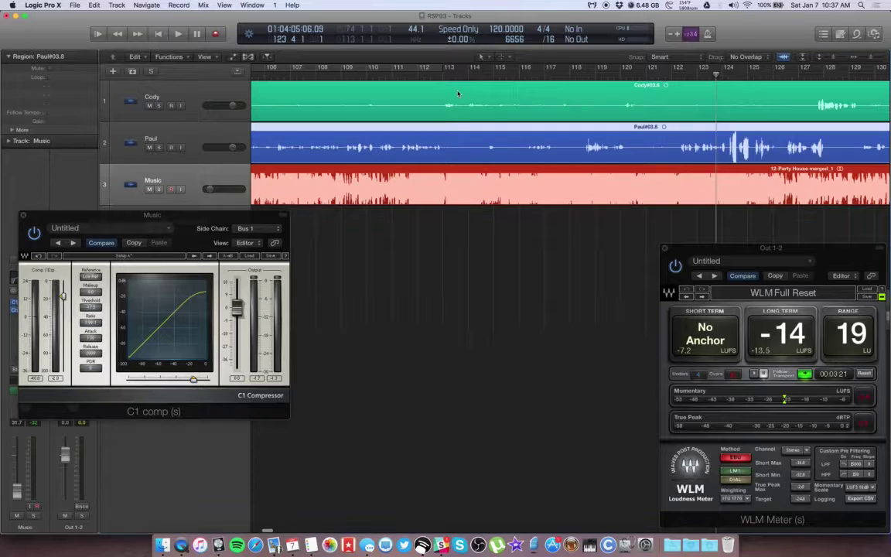
{"action": "left_click", "coordinate": [444, 75]}
{"action": "left_click", "coordinate": [150, 106]}
{"action": "left_click", "coordinate": [150, 147]}
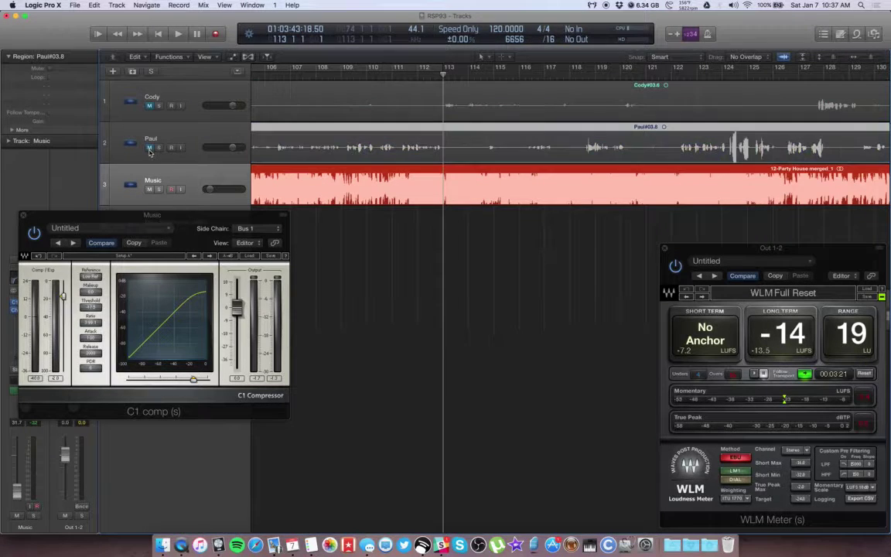
{"action": "key", "text": "space"}
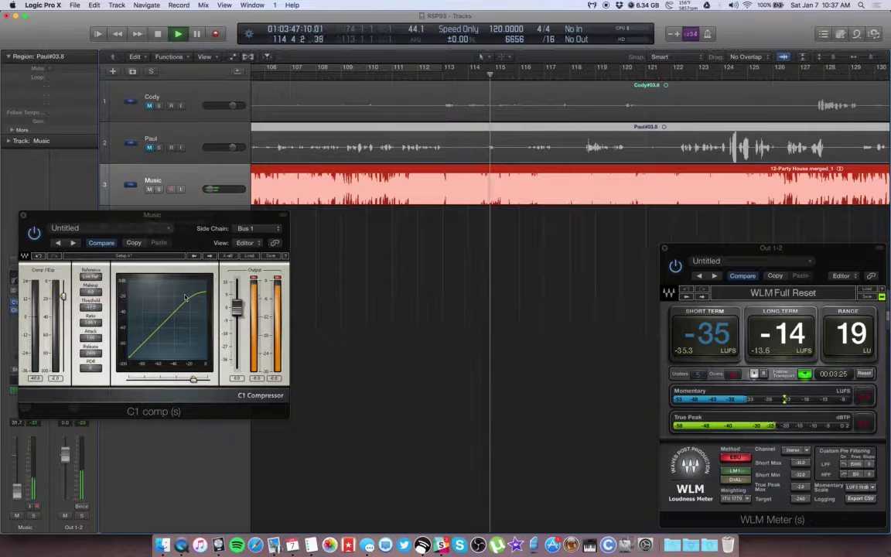
Unmute both voice tracks during playback to check the music ducking, and stop at about bar 122.
{"action": "left_click", "coordinate": [150, 106]}
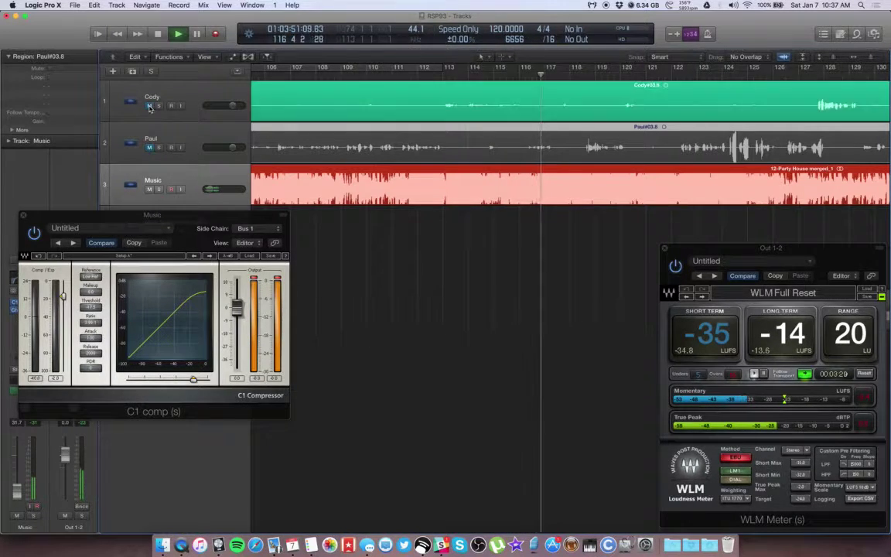
{"action": "left_click", "coordinate": [150, 147]}
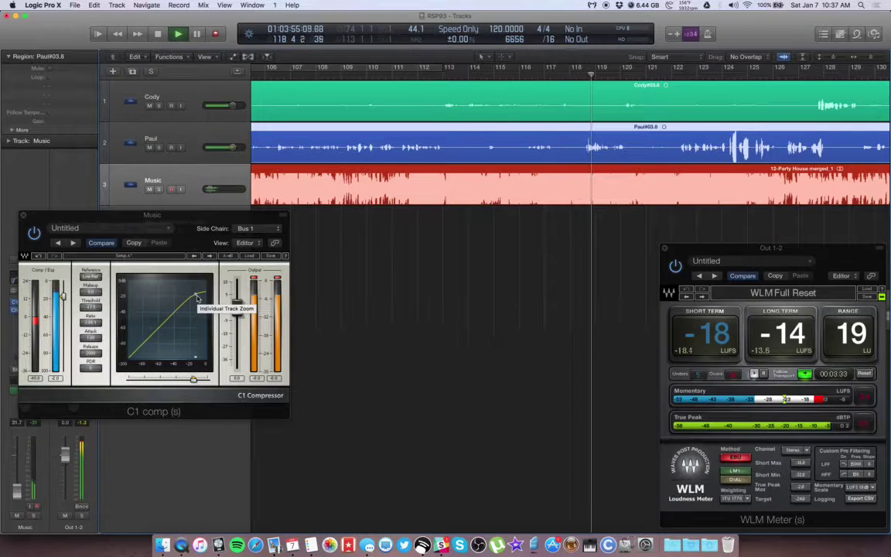
{"action": "scroll", "coordinate": [534, 261], "scroll_direction": "right", "scroll_amount": 5}
{"action": "scroll", "coordinate": [534, 260], "scroll_direction": "right", "scroll_amount": 8}
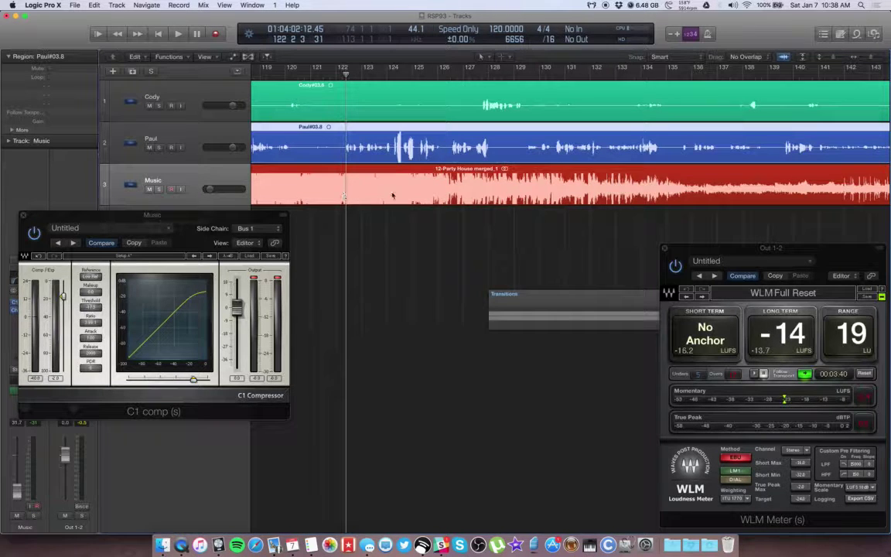
Try lowering the Music compressor's threshold to about -40 while playing on from bar 122, and stop near bar 128.
{"action": "key", "text": "a"}
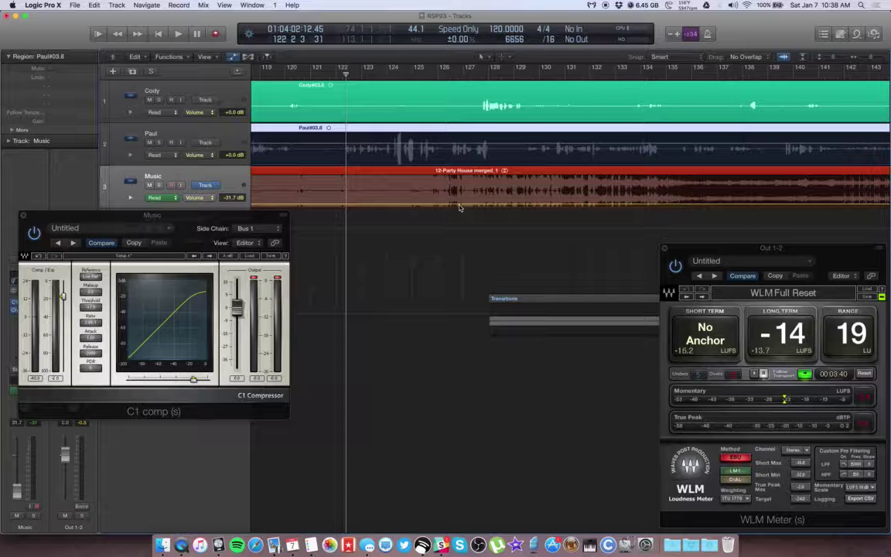
{"action": "key", "text": "a"}
{"action": "key", "text": "space"}
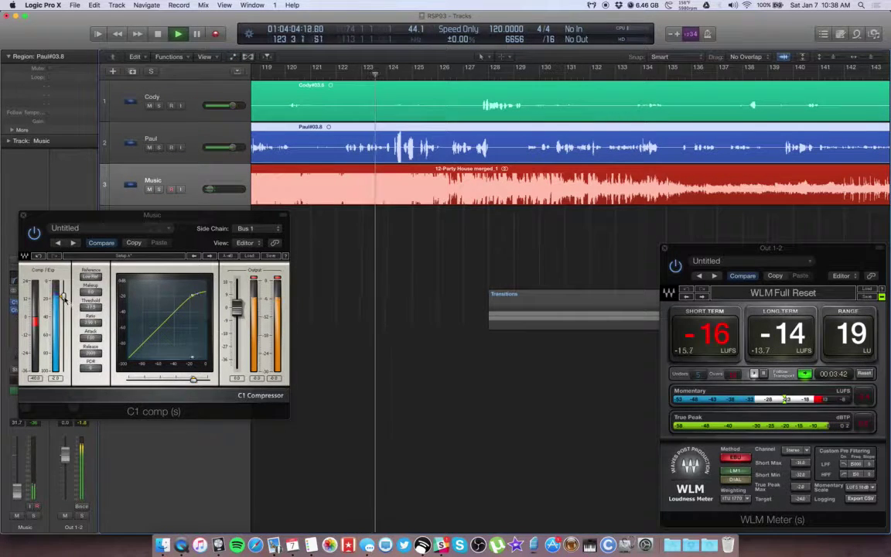
{"action": "left_click", "coordinate": [64, 297]}
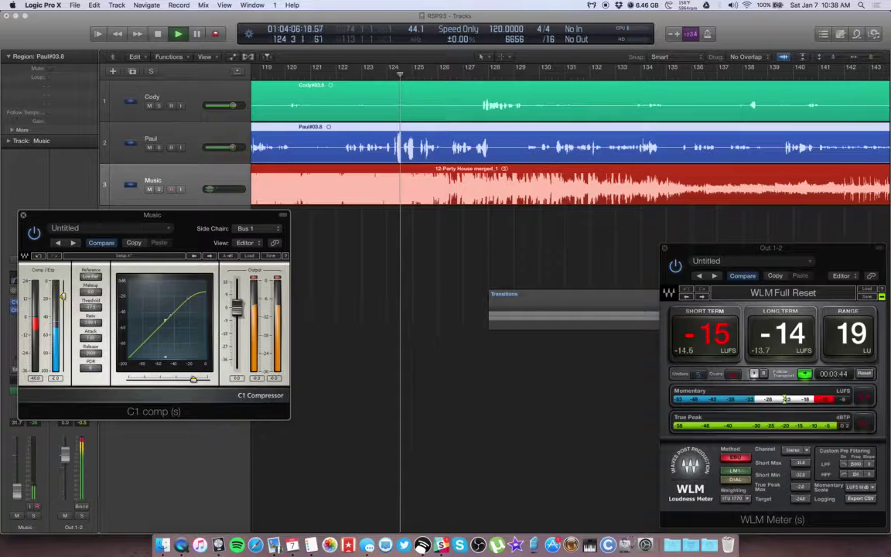
{"action": "left_click_drag", "start_coordinate": [63, 297], "coordinate": [64, 324]}
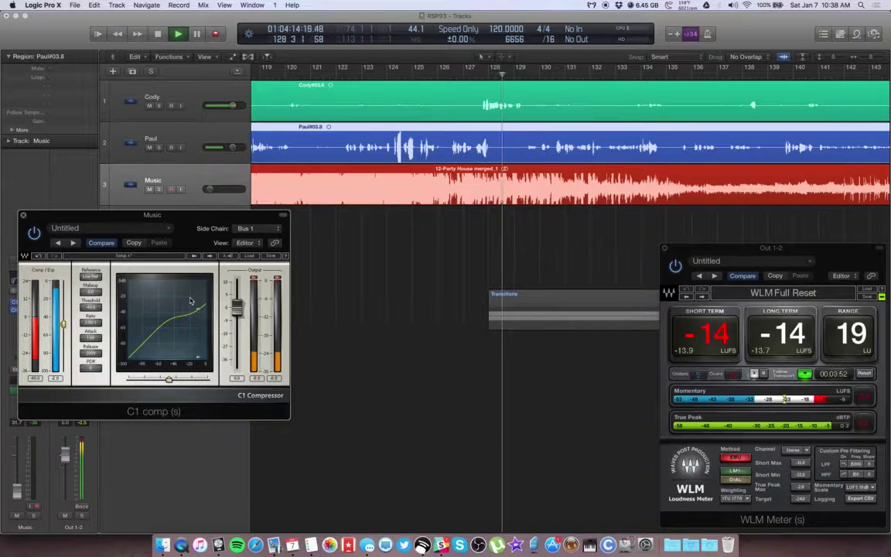
{"action": "key", "text": "space"}
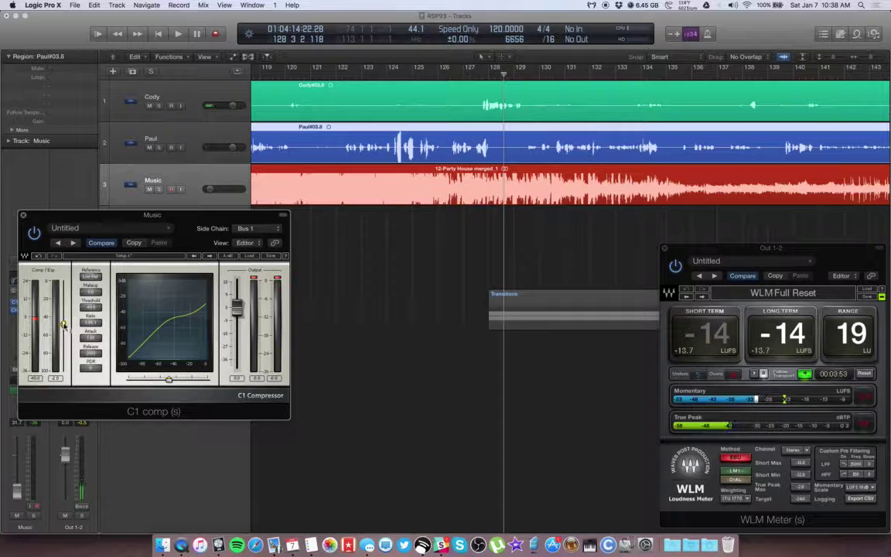
Set the Music compressor's threshold to about -21 while checking it in playback, and close its window.
{"action": "left_click_drag", "start_coordinate": [63, 325], "coordinate": [63, 304]}
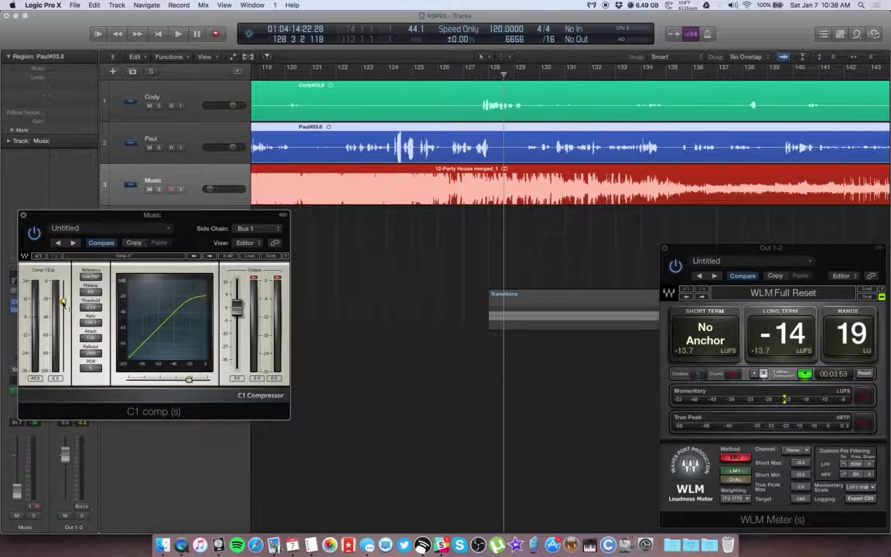
{"action": "key", "text": "space"}
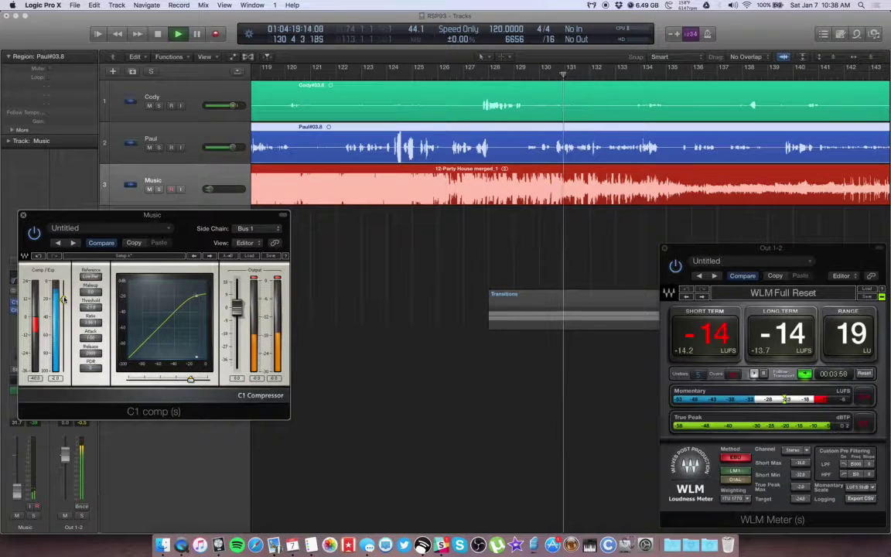
{"action": "left_click", "coordinate": [23, 218]}
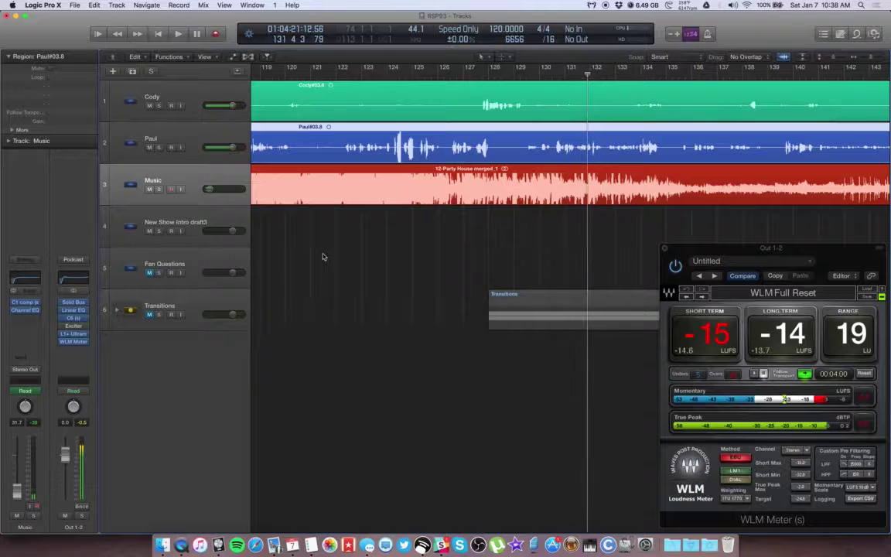
Hide the plug-in windows and show the beginning of the arrangement with all tracks in overview, leaving no region selected.
{"action": "left_click", "coordinate": [386, 86]}
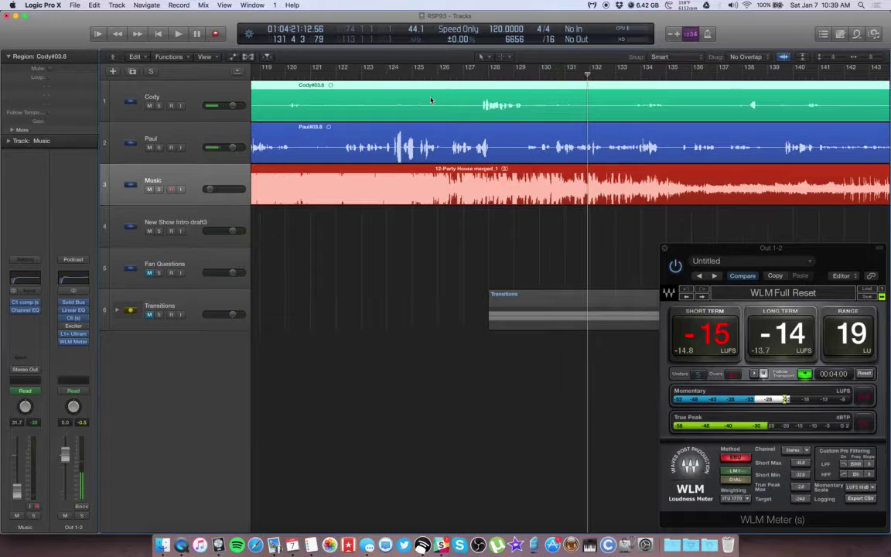
{"action": "left_click", "coordinate": [469, 153]}
{"action": "scroll", "coordinate": [433, 231], "scroll_direction": "left", "scroll_amount": 3}
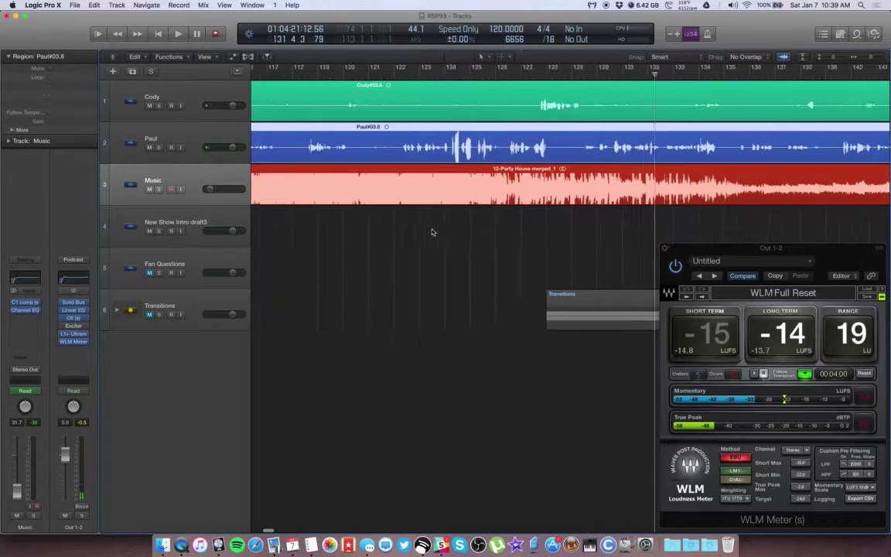
{"action": "key", "text": "super+Left"}
{"action": "key", "text": "super+Left"}
{"action": "key", "text": "super+Left"}
{"action": "key", "text": "super+Left"}
{"action": "key", "text": "super+Left"}
{"action": "key", "text": "v"}
{"action": "scroll", "coordinate": [434, 232], "scroll_direction": "left", "scroll_amount": 10}
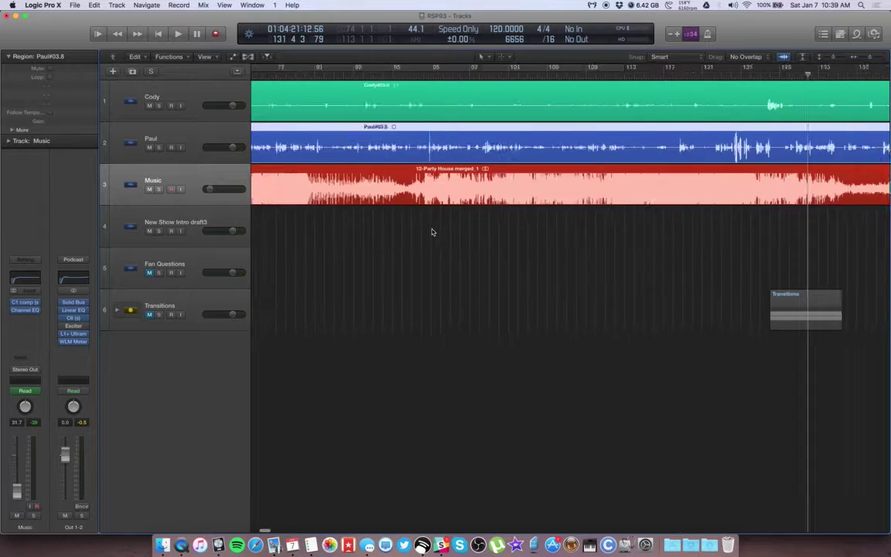
{"action": "key", "text": "super+Left"}
{"action": "key", "text": "super+Left"}
{"action": "key", "text": "super+Left"}
{"action": "scroll", "coordinate": [433, 244], "scroll_direction": "left", "scroll_amount": 5}
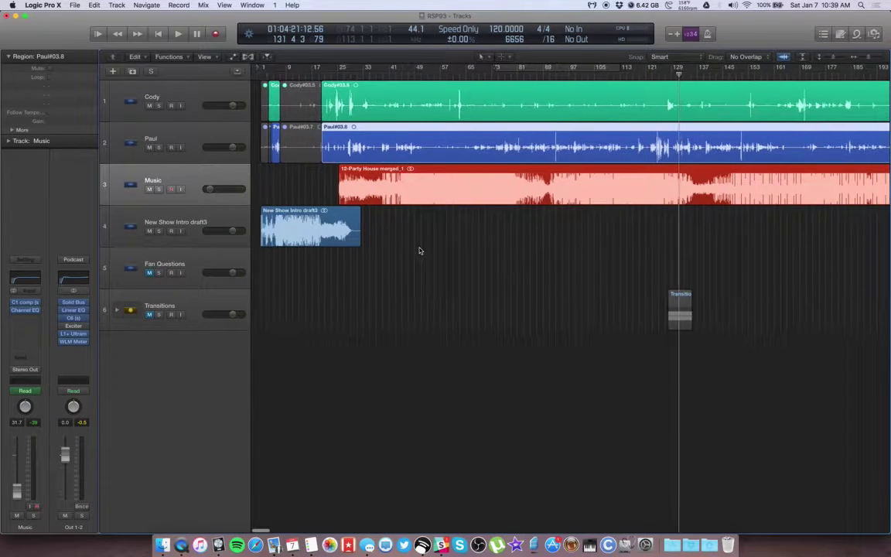
{"action": "left_click", "coordinate": [467, 240]}
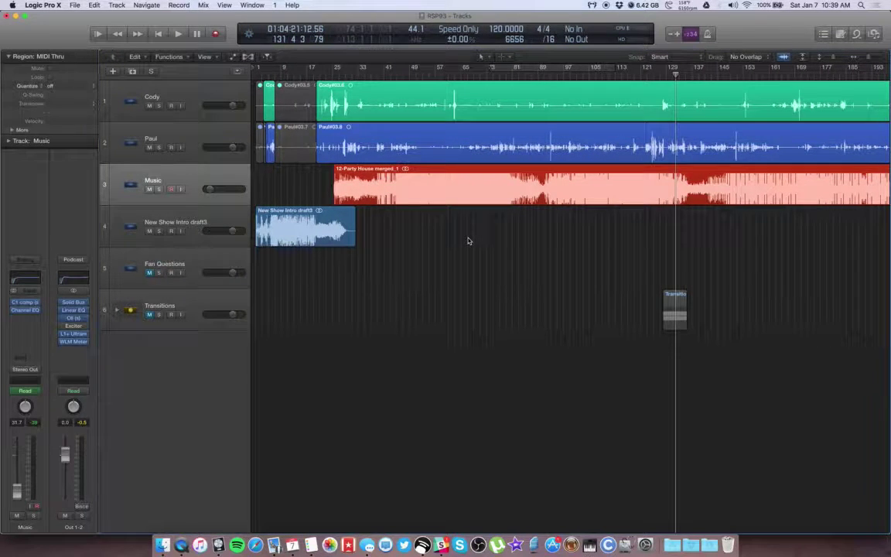
Return to the project start, find where the intro music drops under the voices, and place the playhead at bar 19.
{"action": "key", "text": "Return"}
{"action": "key", "text": "super+Right"}
{"action": "key", "text": "super+Right"}
{"action": "key", "text": "super+Right"}
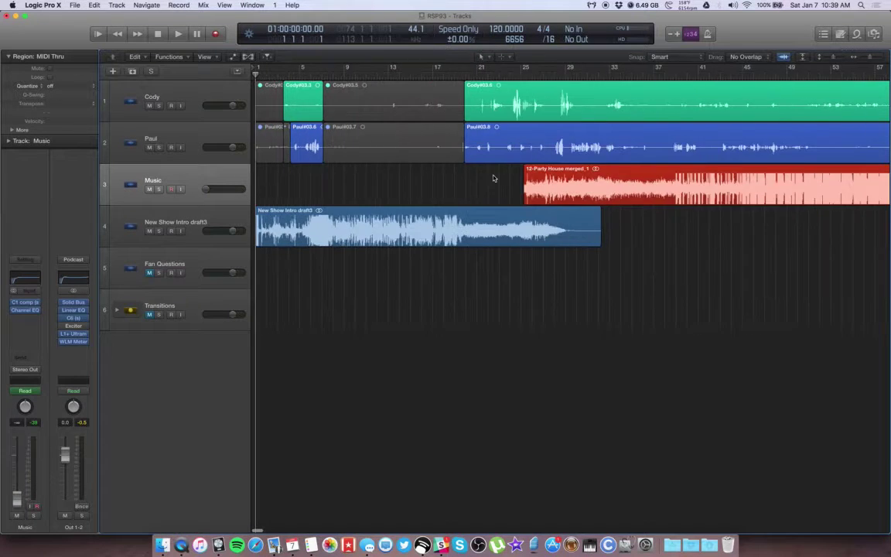
{"action": "scroll", "coordinate": [495, 179], "scroll_direction": "right", "scroll_amount": 5}
{"action": "key", "text": "super+Right"}
{"action": "key", "text": "super+Right"}
{"action": "scroll", "coordinate": [495, 177], "scroll_direction": "left", "scroll_amount": 10}
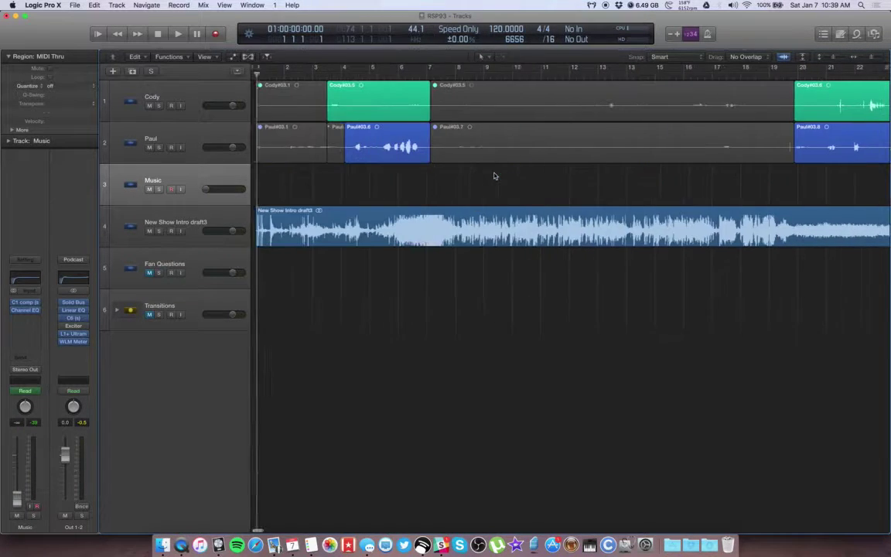
{"action": "scroll", "coordinate": [600, 218], "scroll_direction": "right", "scroll_amount": 5}
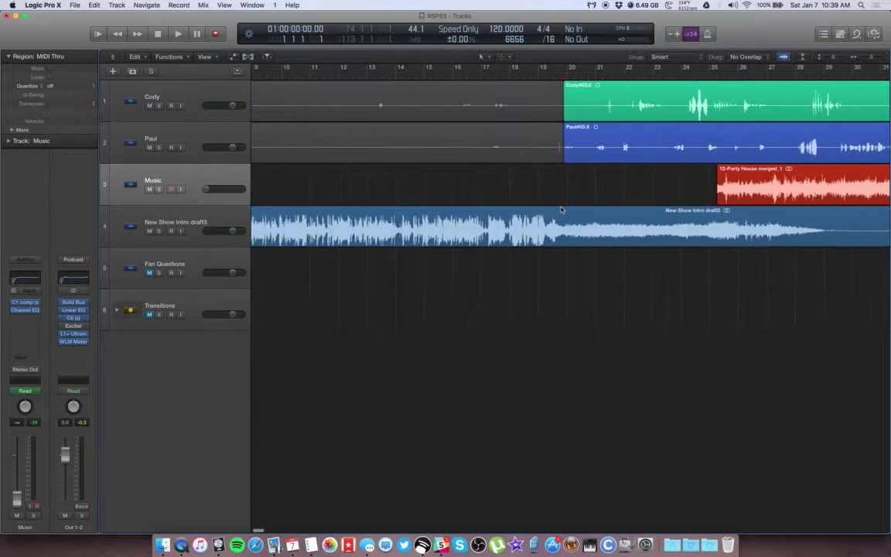
{"action": "left_click", "coordinate": [540, 70]}
{"action": "scroll", "coordinate": [358, 181], "scroll_direction": "right", "scroll_amount": 3}
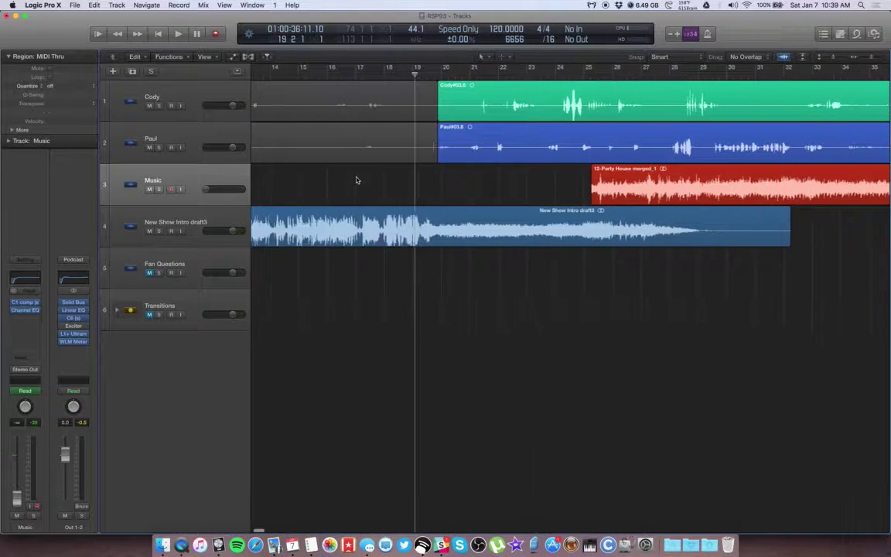
Open the C1 compressor on the New Show Intro draft3 track and, during playback, lower its threshold with attack 1.00 and release 2000.
{"action": "left_click", "coordinate": [209, 221]}
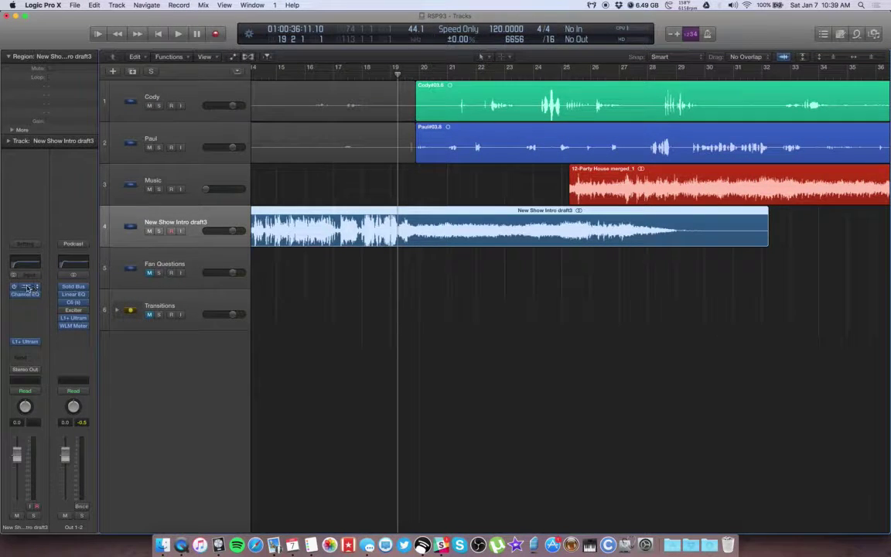
{"action": "key", "text": "v"}
{"action": "scroll", "coordinate": [335, 242], "scroll_direction": "right", "scroll_amount": 2}
{"action": "scroll", "coordinate": [338, 242], "scroll_direction": "left", "scroll_amount": 4}
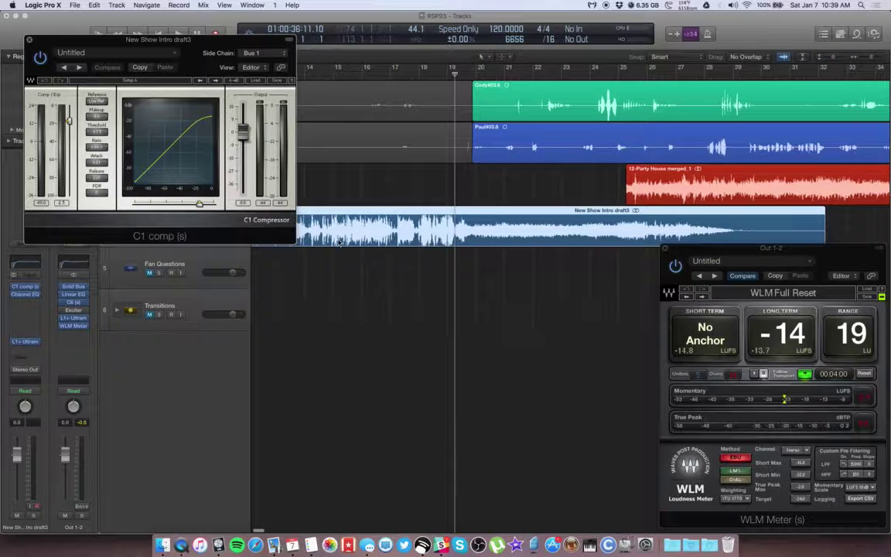
{"action": "key", "text": "comma"}
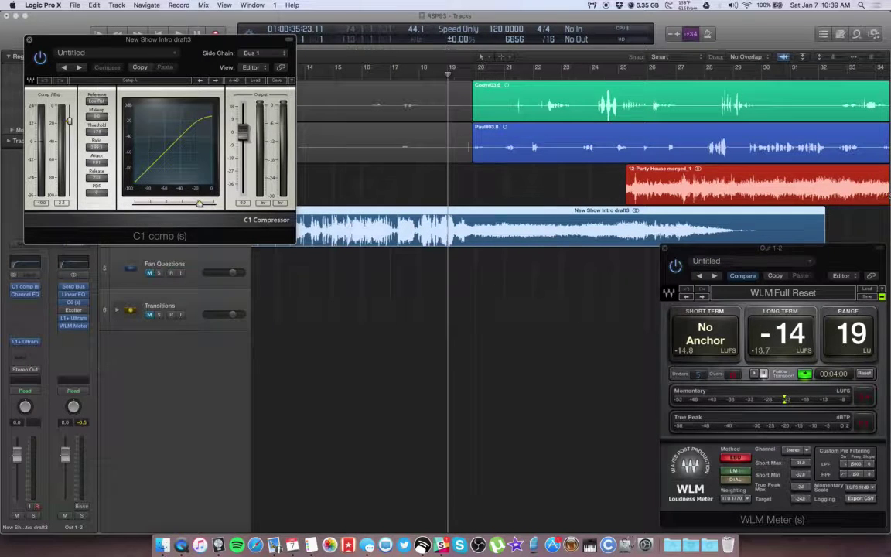
{"action": "key", "text": "space"}
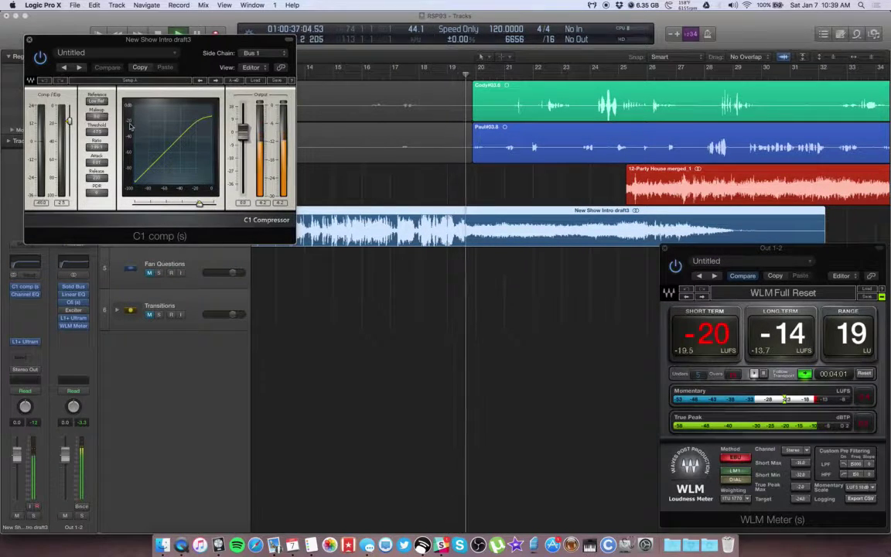
{"action": "left_click_drag", "start_coordinate": [70, 123], "coordinate": [69, 130]}
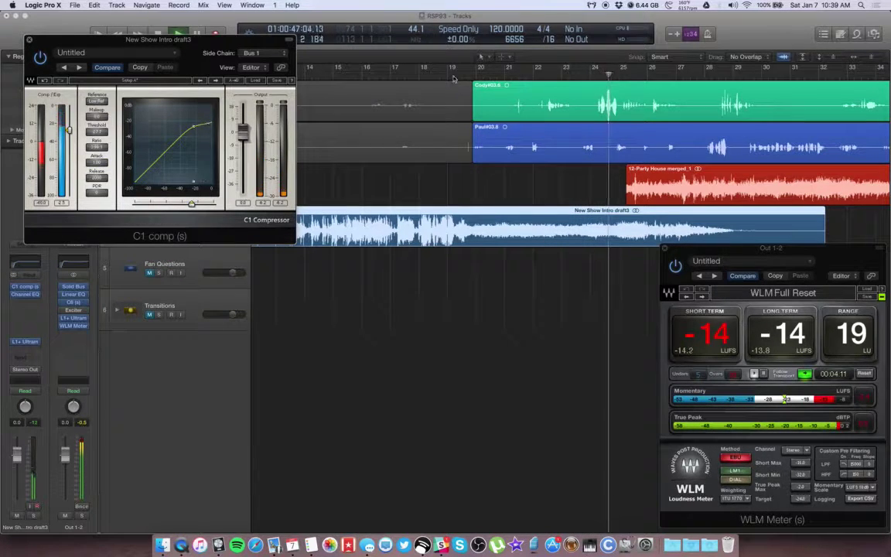
Play from about bar 15 to check the intro's ducking under the voices, stop at bar 23 and close the compressor.
{"action": "left_click", "coordinate": [414, 77]}
{"action": "left_click", "coordinate": [329, 77]}
{"action": "key", "text": "space"}
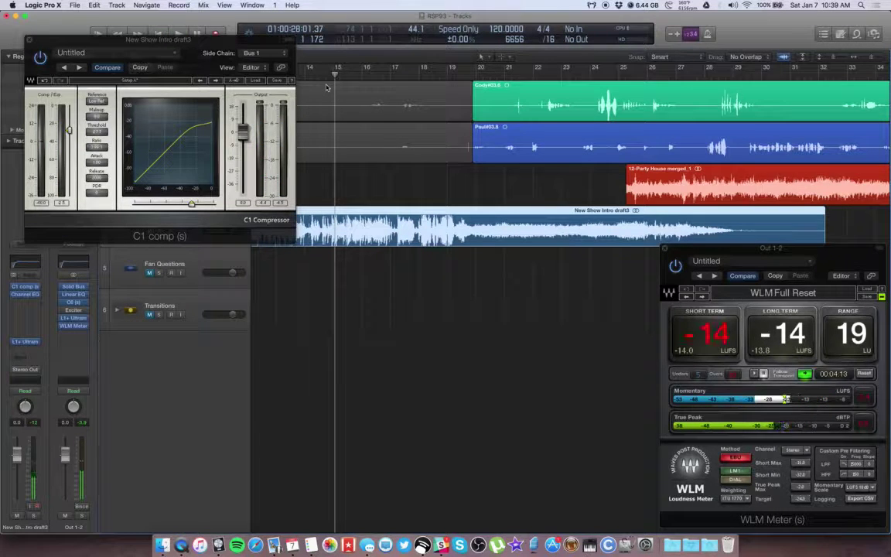
{"action": "key", "text": "space"}
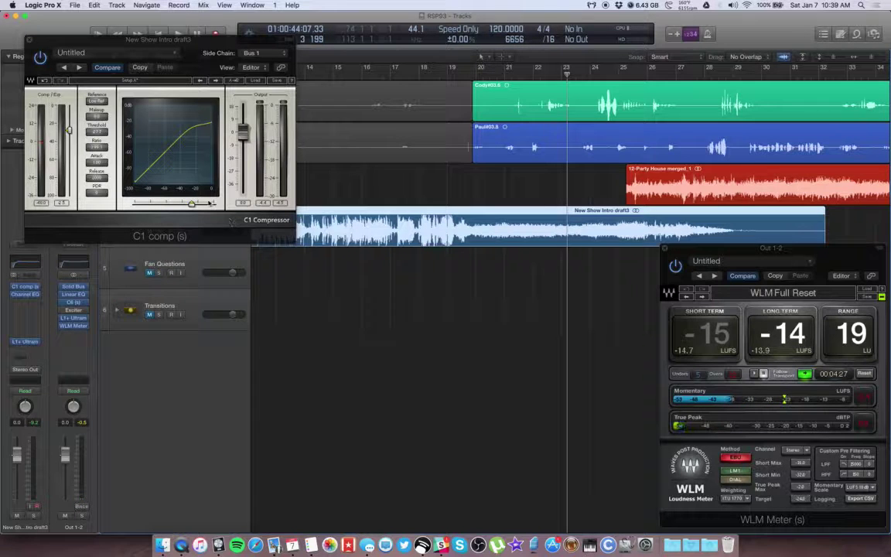
{"action": "left_click", "coordinate": [30, 40]}
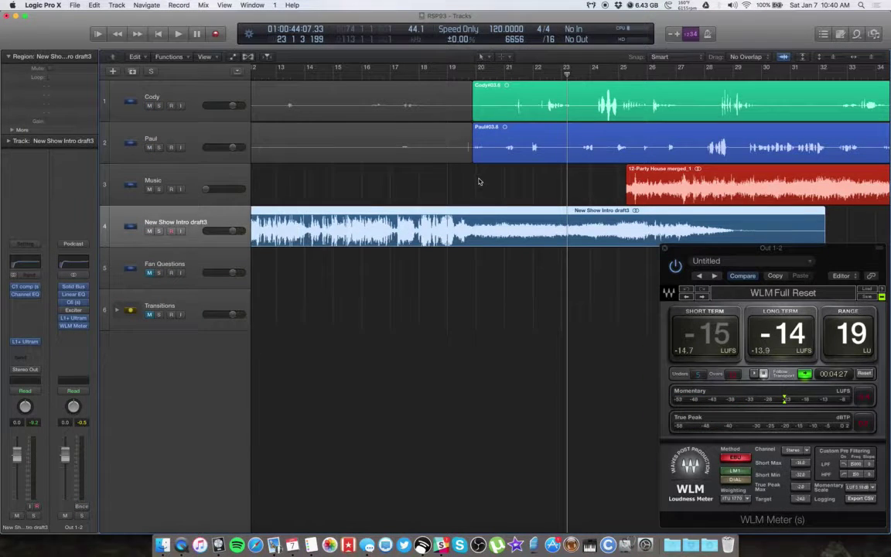
Place the playhead at bar 20 and examine the channel strips of the intro track and the second voice track.
{"action": "left_click", "coordinate": [476, 71]}
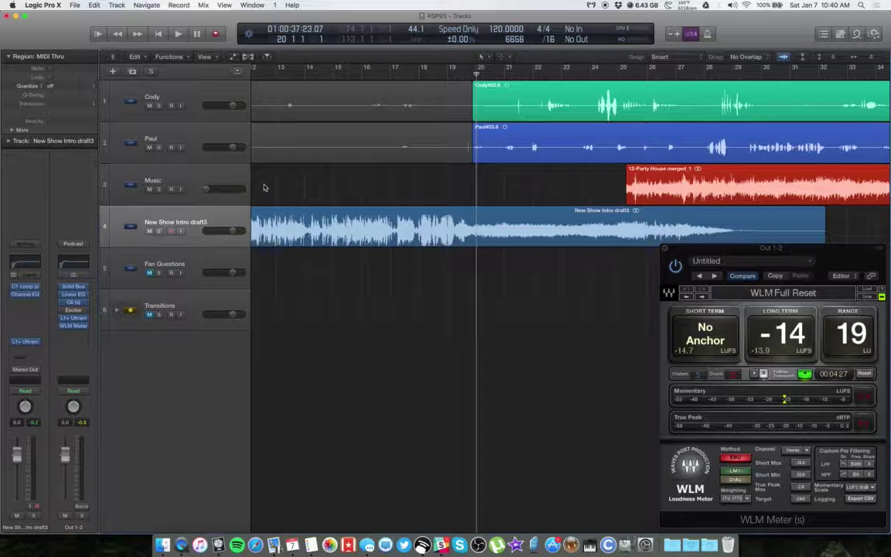
{"action": "left_click", "coordinate": [210, 207]}
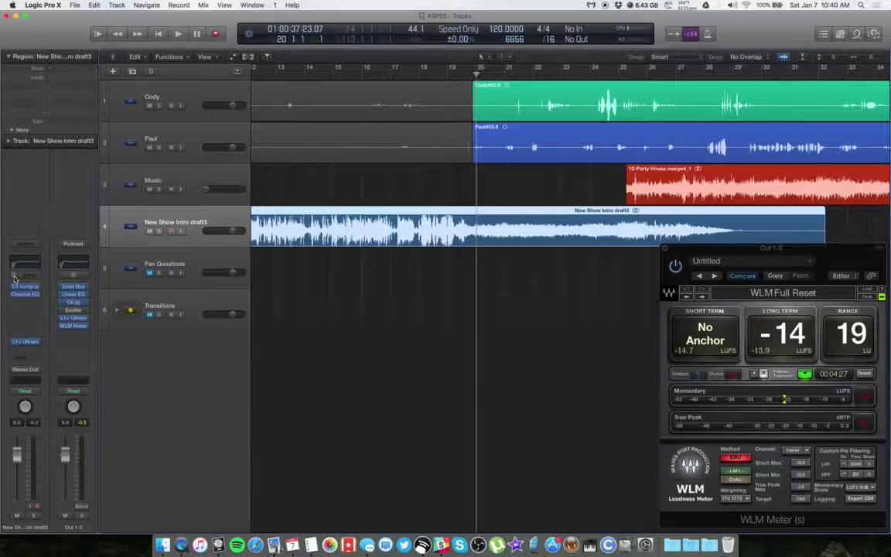
{"action": "left_click", "coordinate": [14, 277]}
{"action": "left_click", "coordinate": [209, 130]}
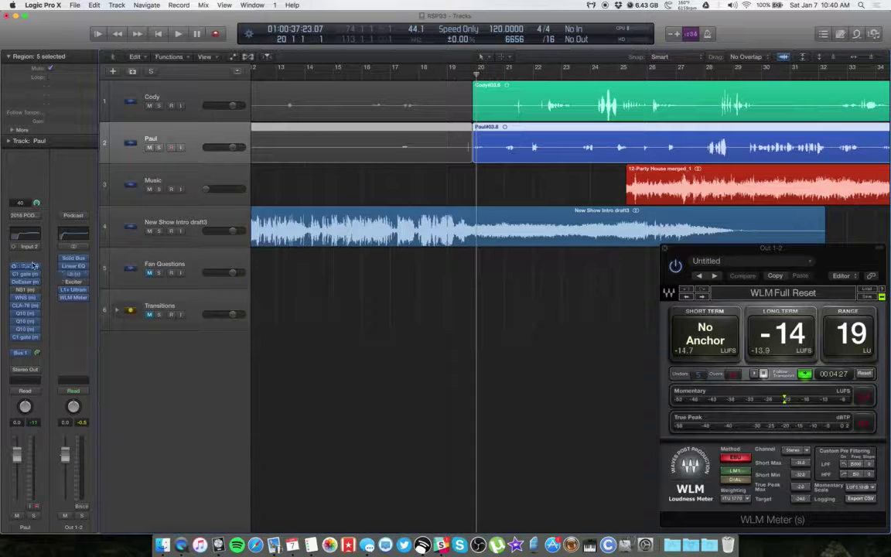
{"action": "left_click", "coordinate": [457, 184]}
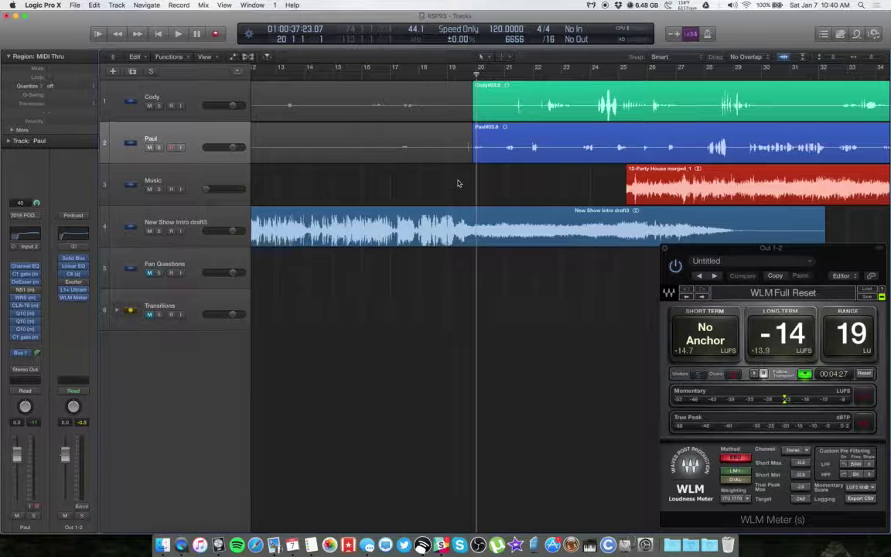
Move the playhead back to bar 19 beat 3, hide the plug-in windows and show the whole episode's arrangement.
{"action": "left_click_drag", "start_coordinate": [476, 76], "coordinate": [463, 75]}
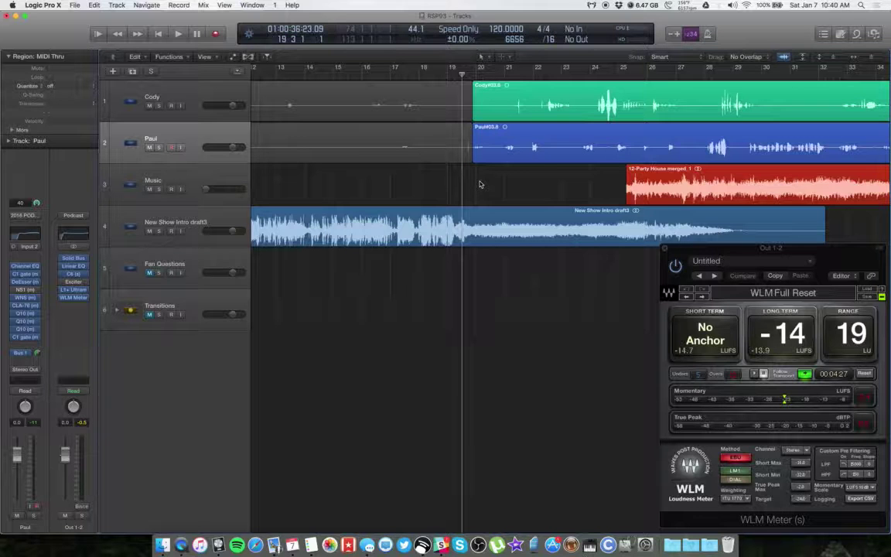
{"action": "scroll", "coordinate": [507, 184], "scroll_direction": "down", "scroll_amount": 8}
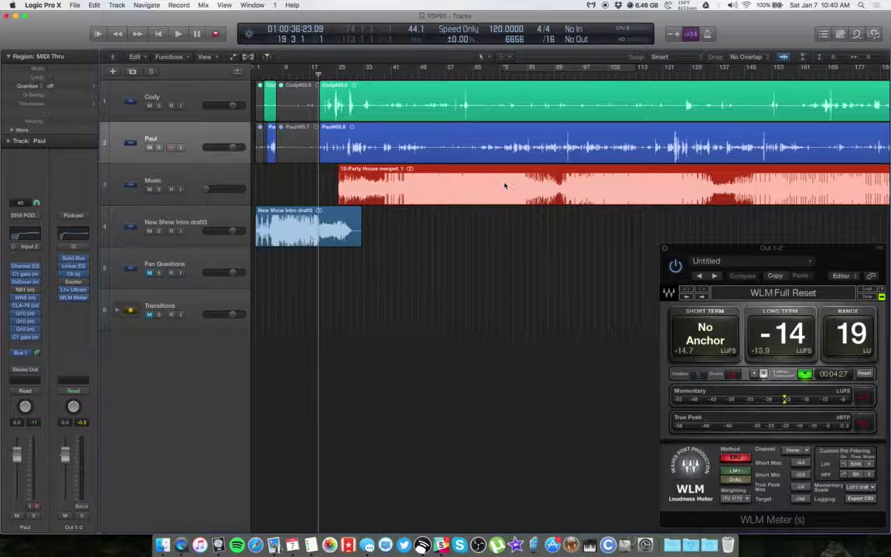
{"action": "key", "text": "v"}
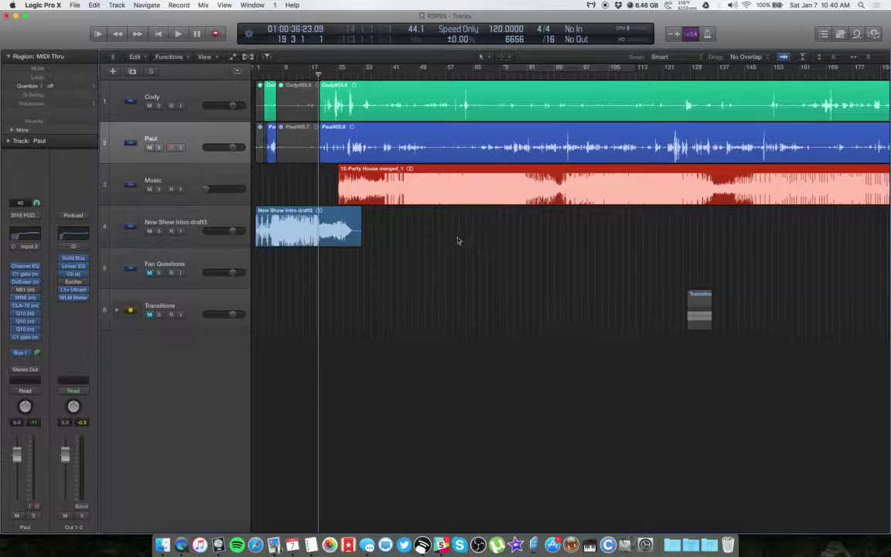
{"action": "scroll", "coordinate": [457, 241], "scroll_direction": "down", "scroll_amount": 6}
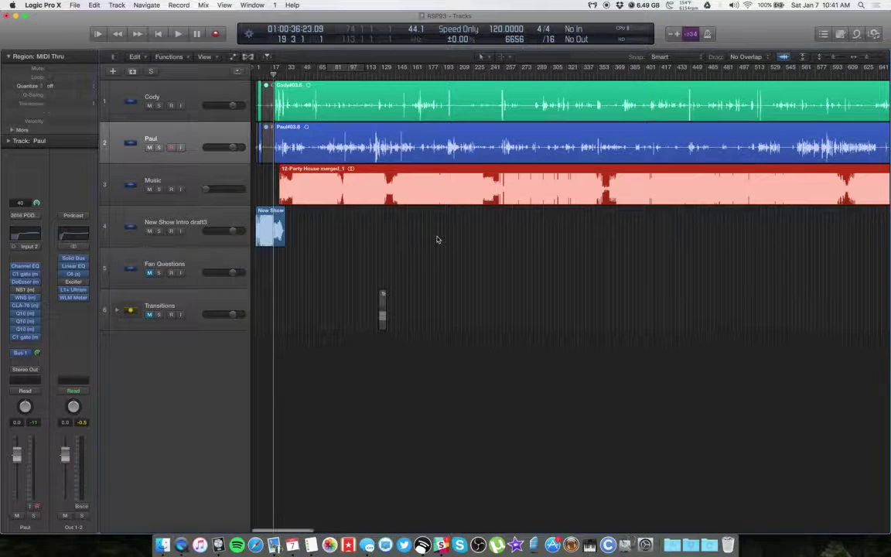
{"action": "scroll", "coordinate": [437, 240], "scroll_direction": "down", "scroll_amount": 6}
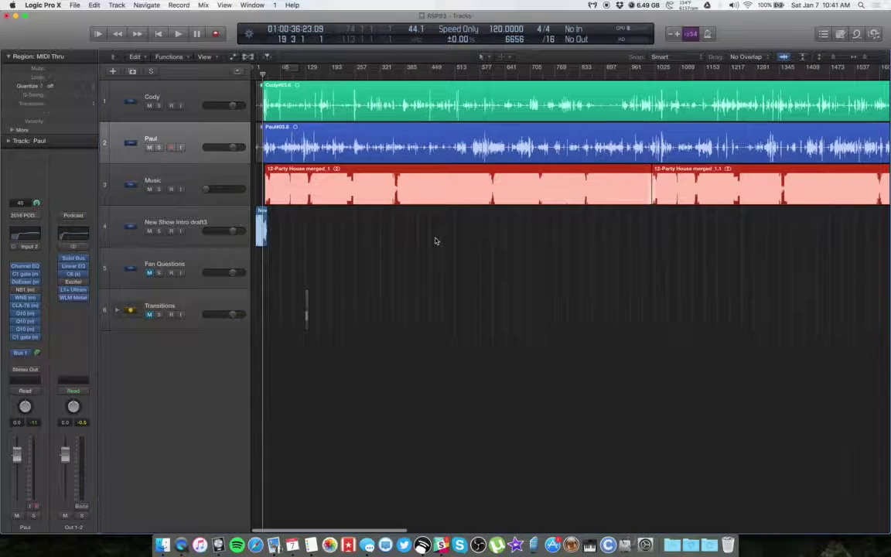
{"action": "scroll", "coordinate": [437, 241], "scroll_direction": "down", "scroll_amount": 4}
{"action": "scroll", "coordinate": [436, 240], "scroll_direction": "down", "scroll_amount": 2}
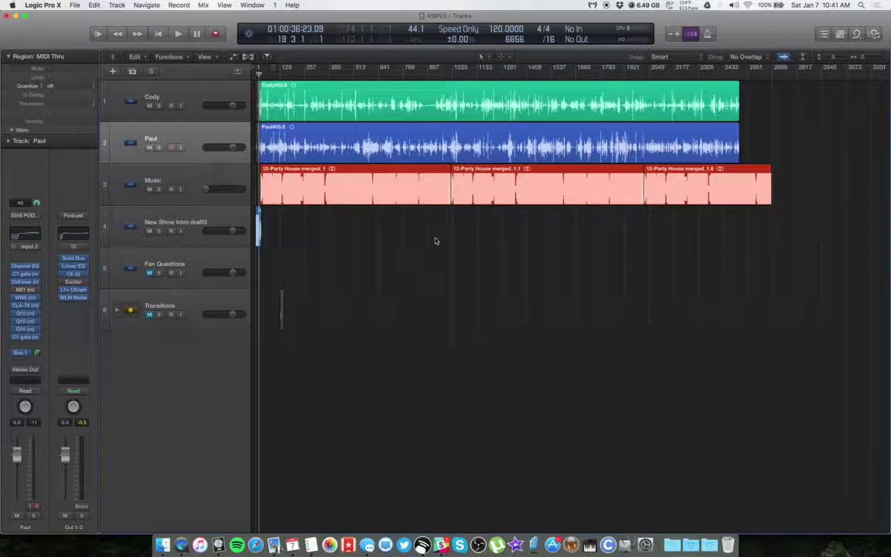